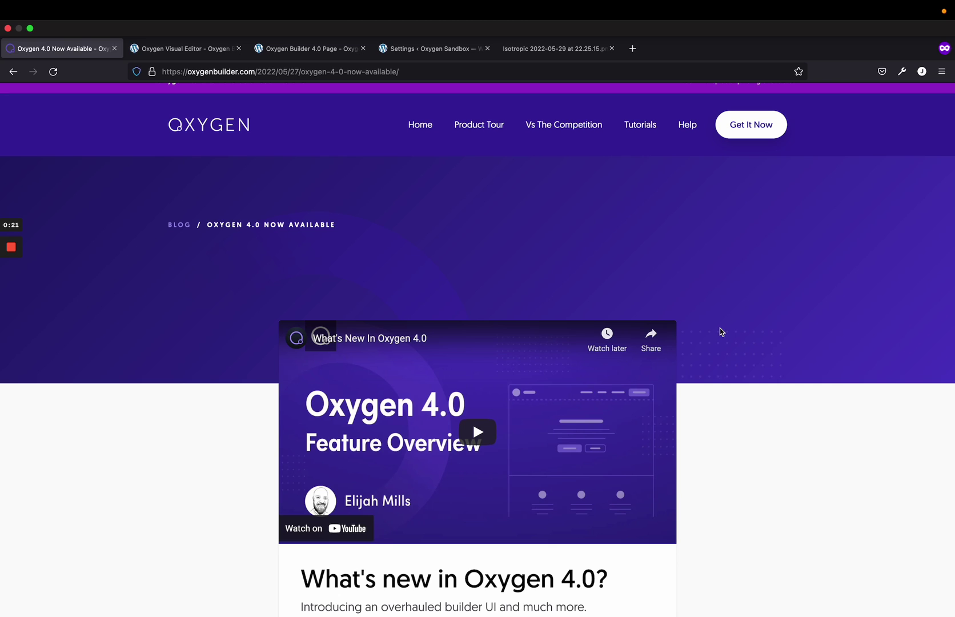
- Scroll the Oxygen 4.0 release post down to the In This Release list and Get Oxygen button
scroll(720, 331, down, 4)
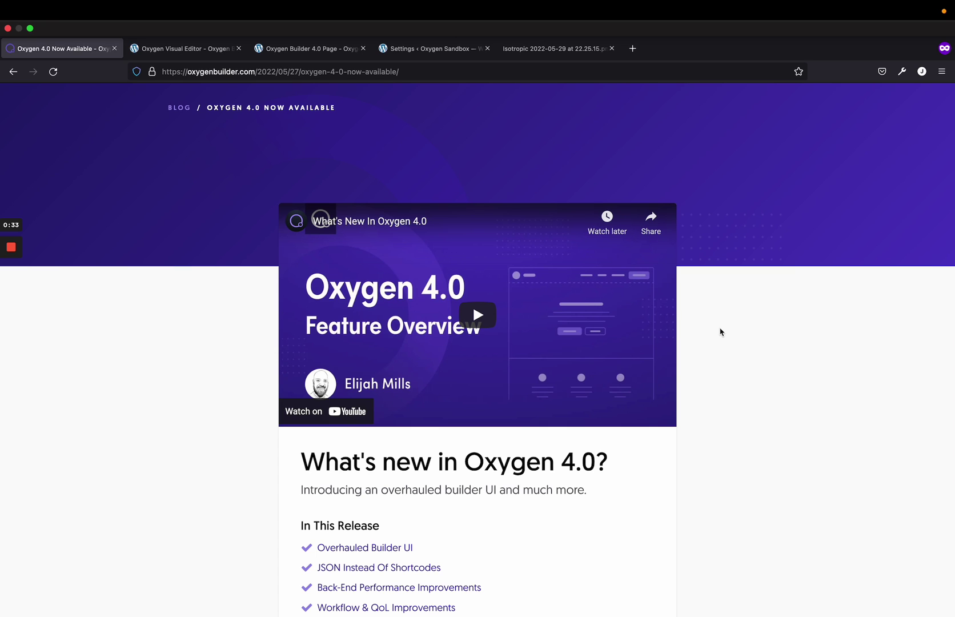
scroll(720, 331, down, 3)
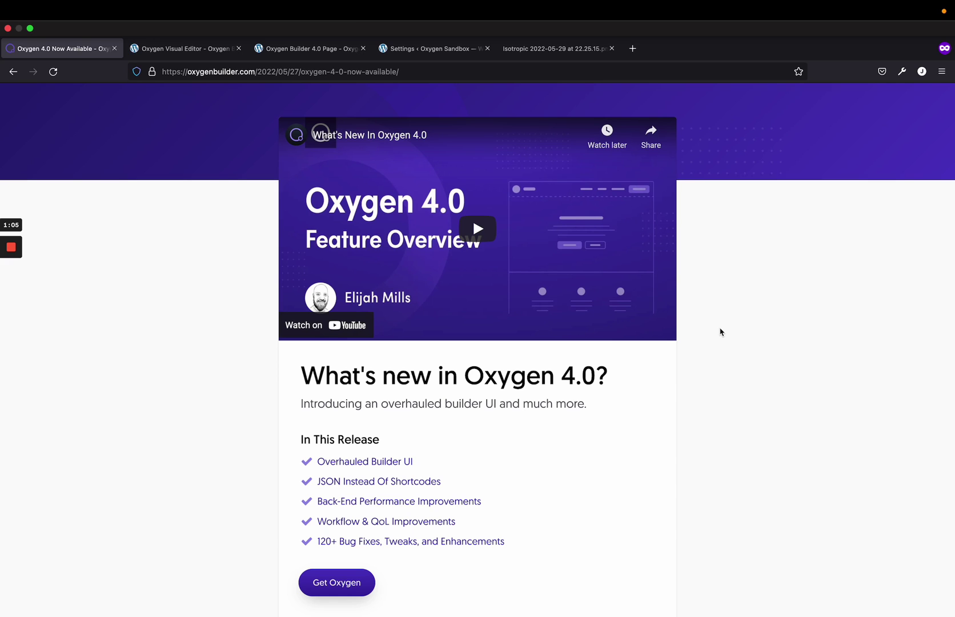
- Scroll past the In This Release list and testimonial to the Overhauled Builder UI heading
scroll(720, 331, down, 3)
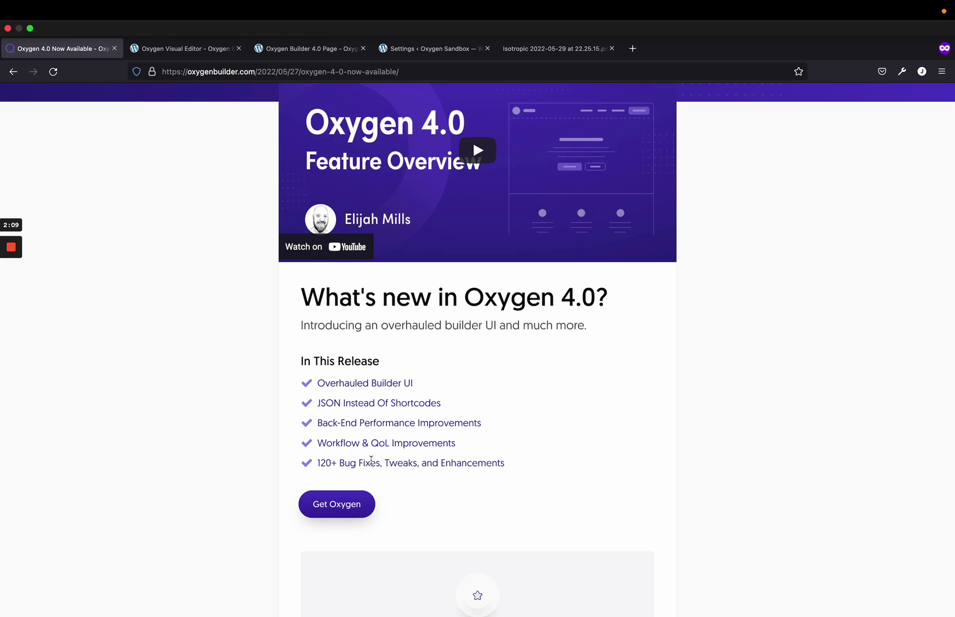
scroll(371, 462, down, 1)
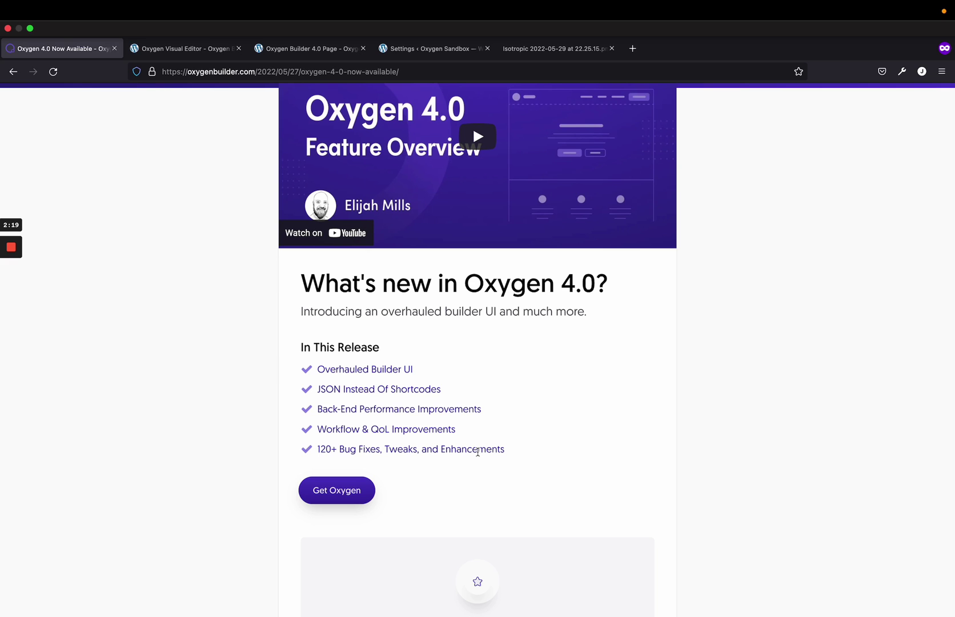
scroll(496, 460, down, 3)
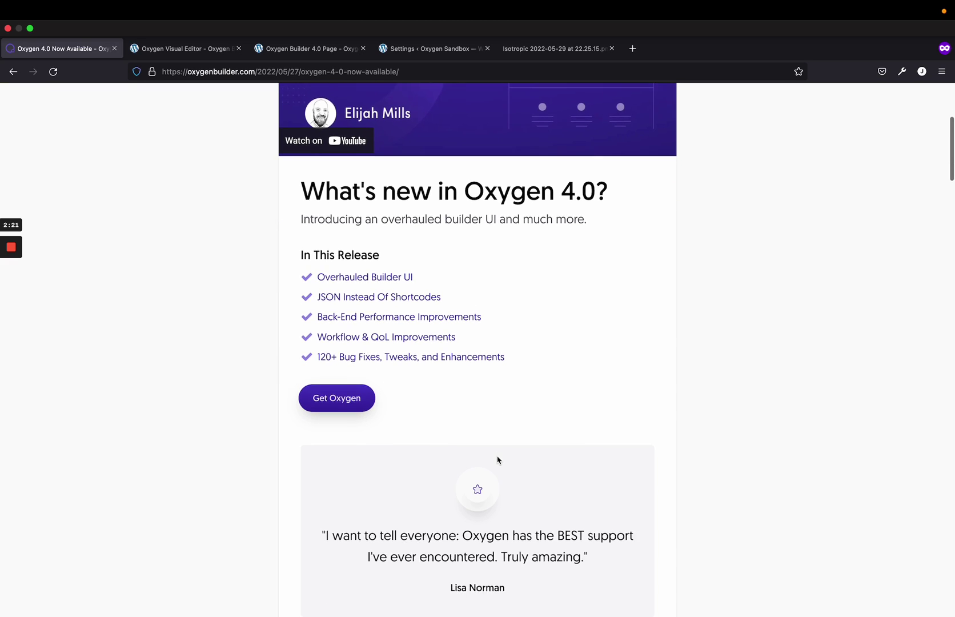
scroll(497, 460, down, 10)
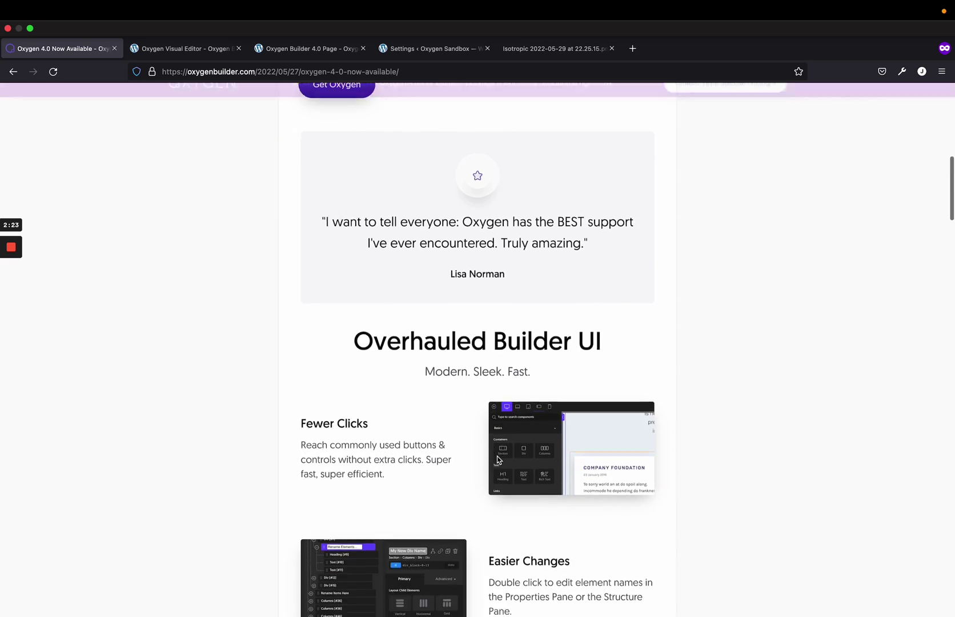
- Scroll through Fewer Clicks and Easier Changes to the Powerful Enhancements feature and testimonial
scroll(497, 458, down, 4)
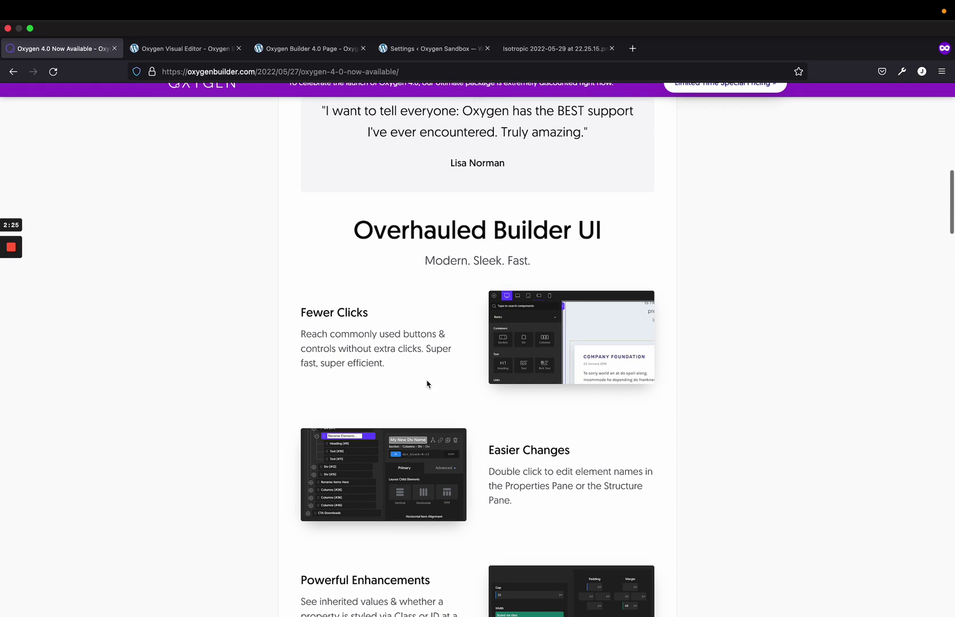
scroll(432, 336, down, 2)
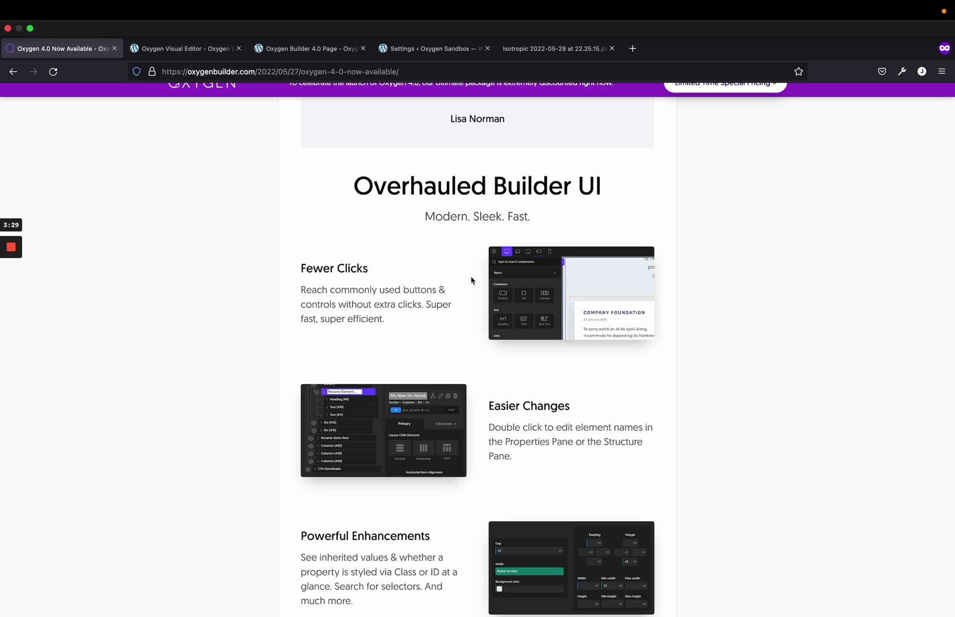
scroll(471, 280, down, 3)
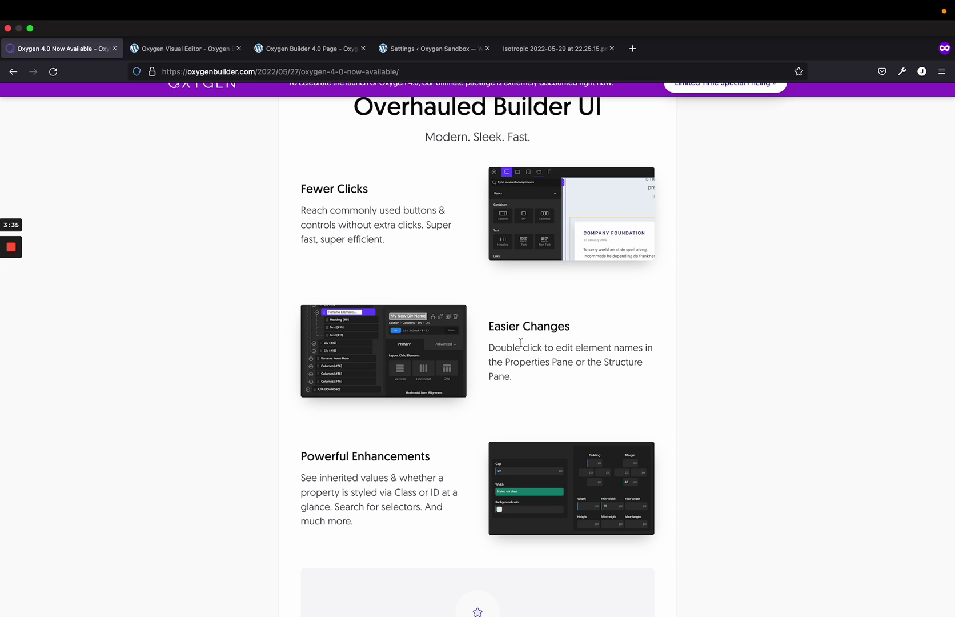
scroll(520, 344, down, 5)
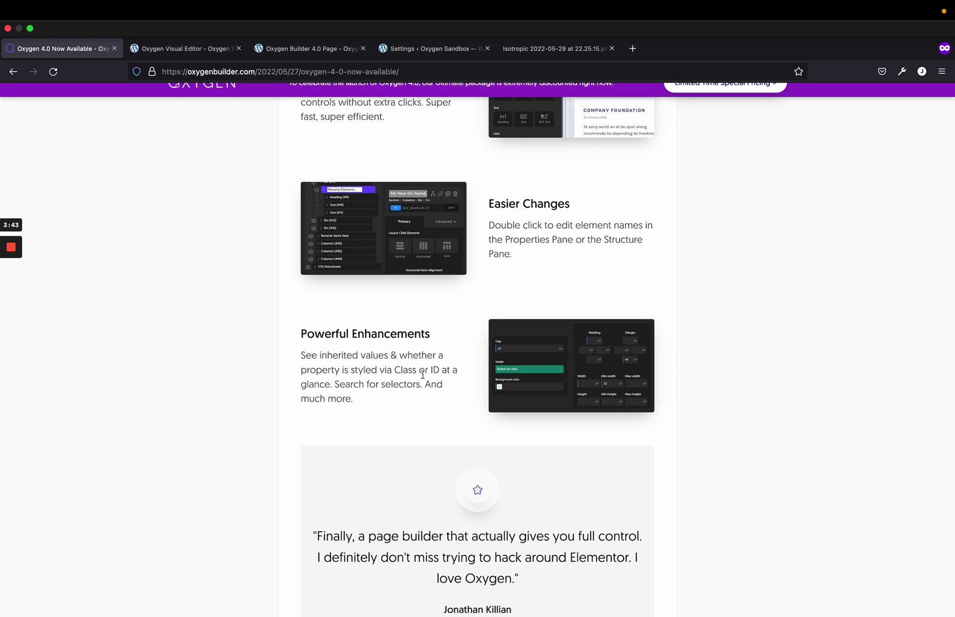
scroll(423, 374, down, 15)
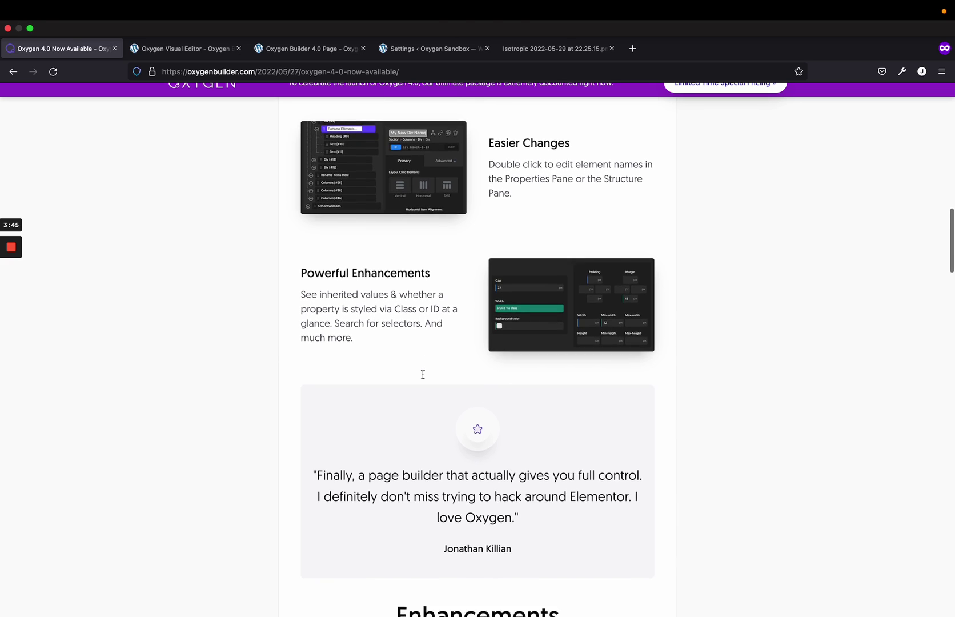
- Scroll through Enhancements, PHP 8.x Compatible and the FAQ, then back up to The Changelog
scroll(423, 374, down, 4)
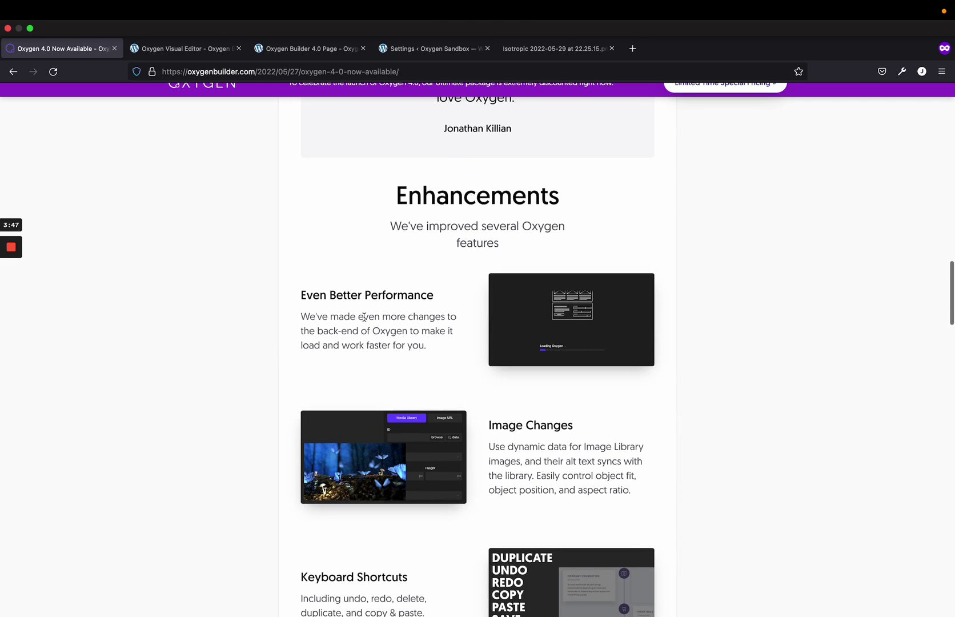
scroll(364, 317, down, 4)
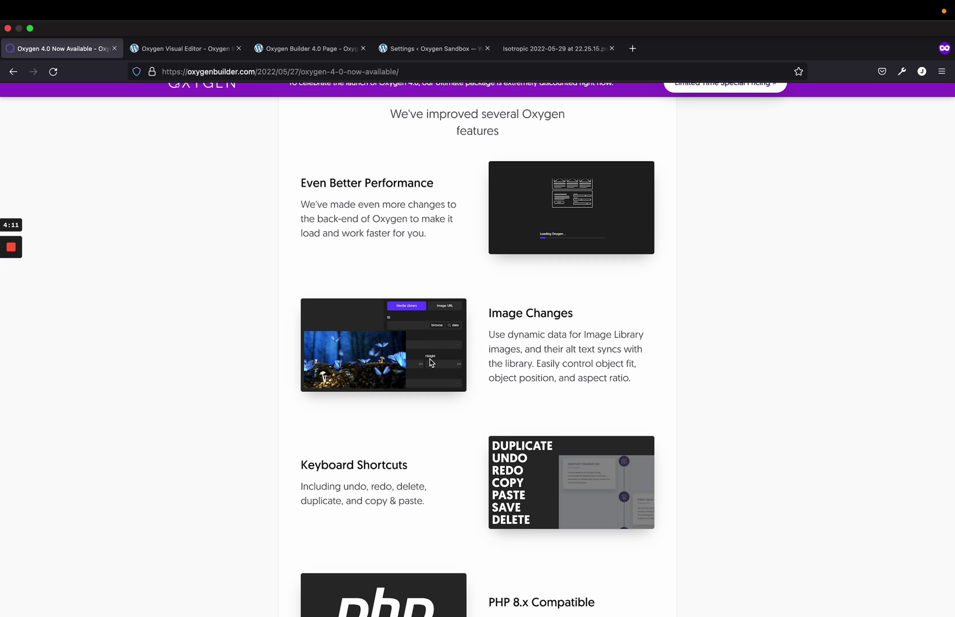
scroll(391, 500, down, 5)
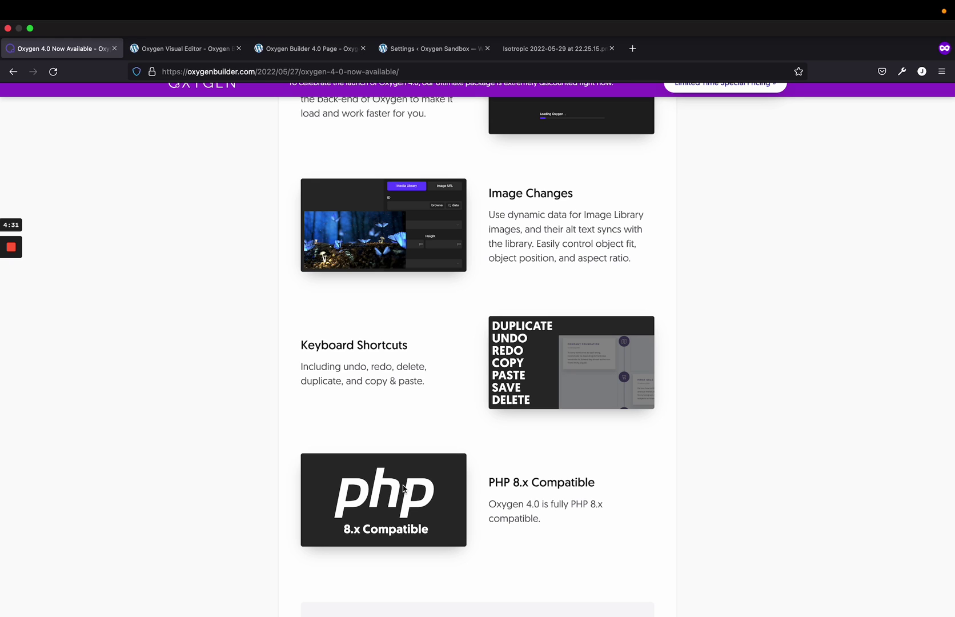
scroll(403, 487, down, 2)
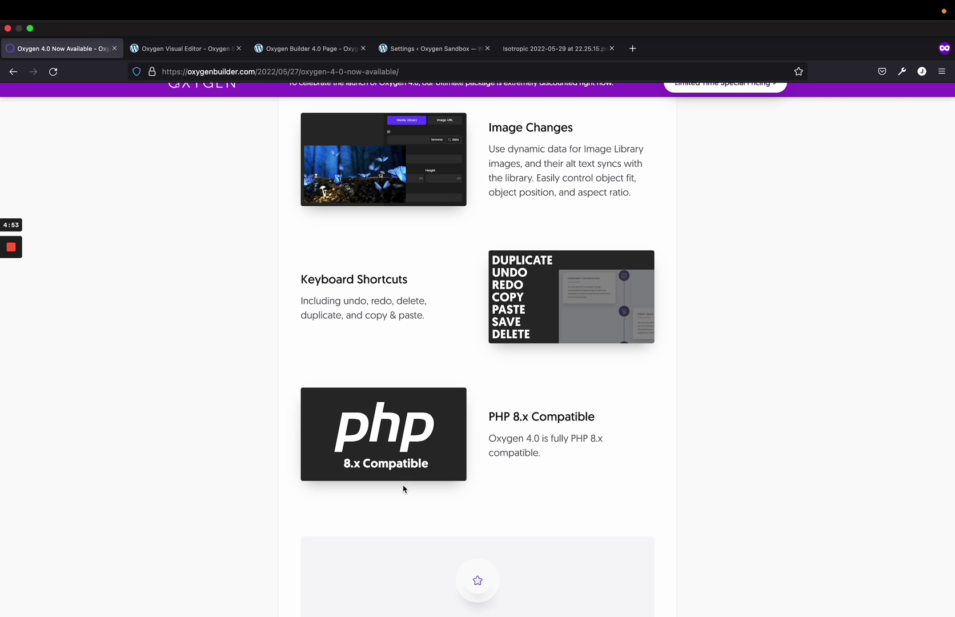
scroll(403, 488, down, 6)
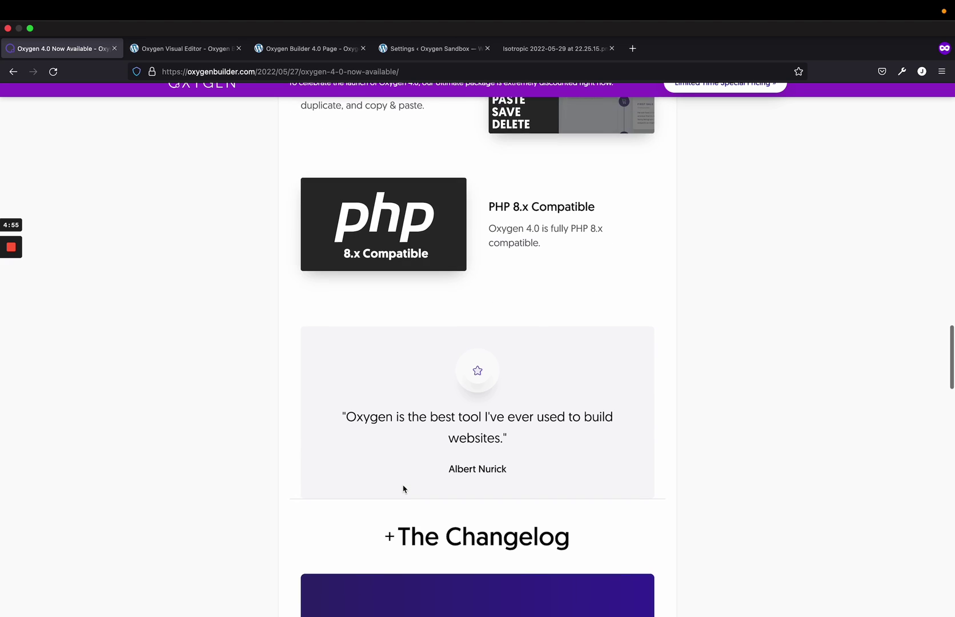
scroll(404, 488, down, 2)
scroll(404, 488, down, 3)
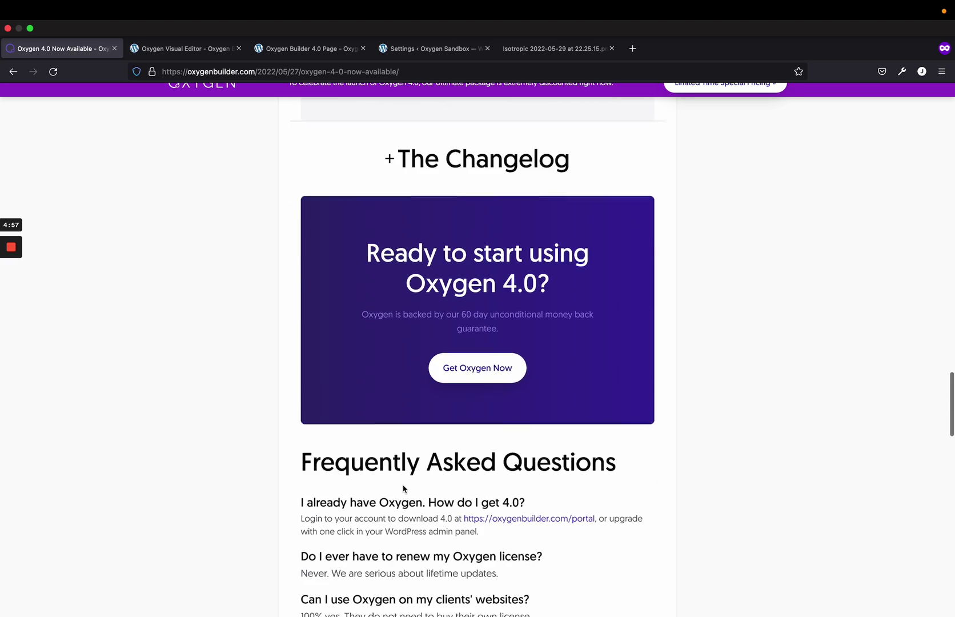
scroll(403, 488, down, 2)
scroll(403, 488, down, 5)
scroll(403, 488, up, 7)
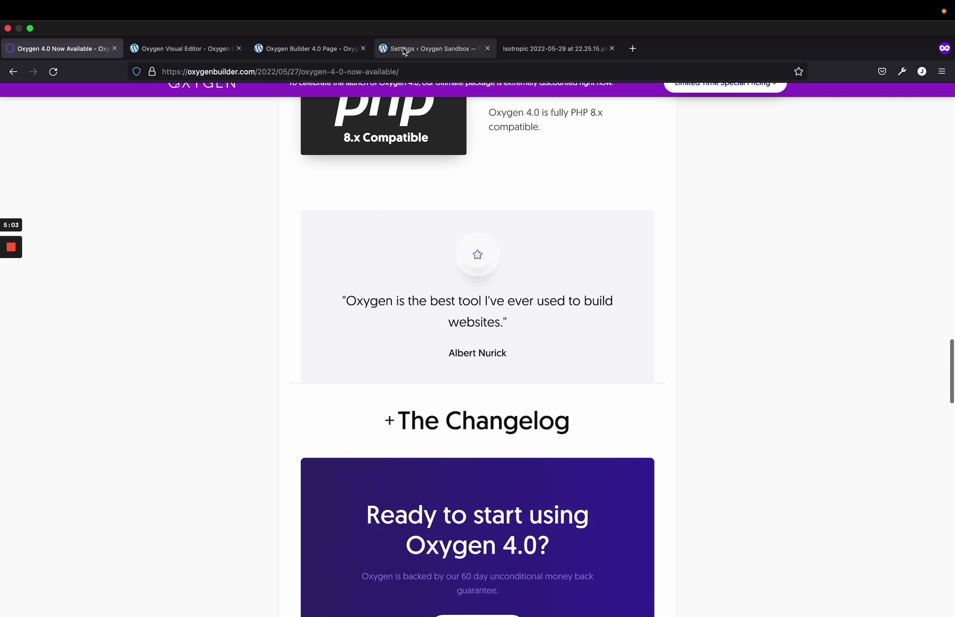
- Switch to the Oxygen Sandbox settings and show the General page with History Limit and Google Fonts
click(405, 49)
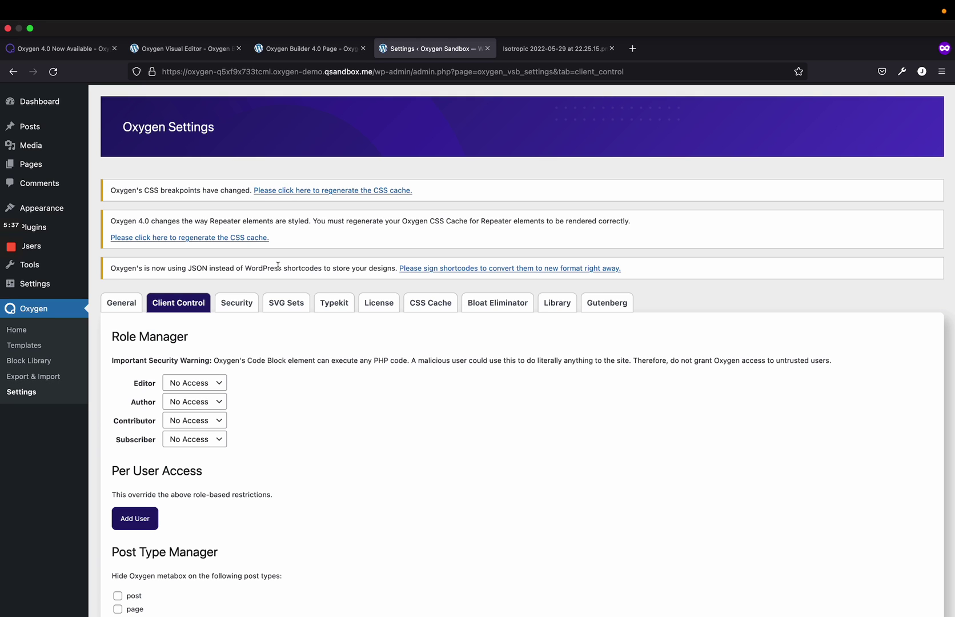
scroll(290, 351, down, 3)
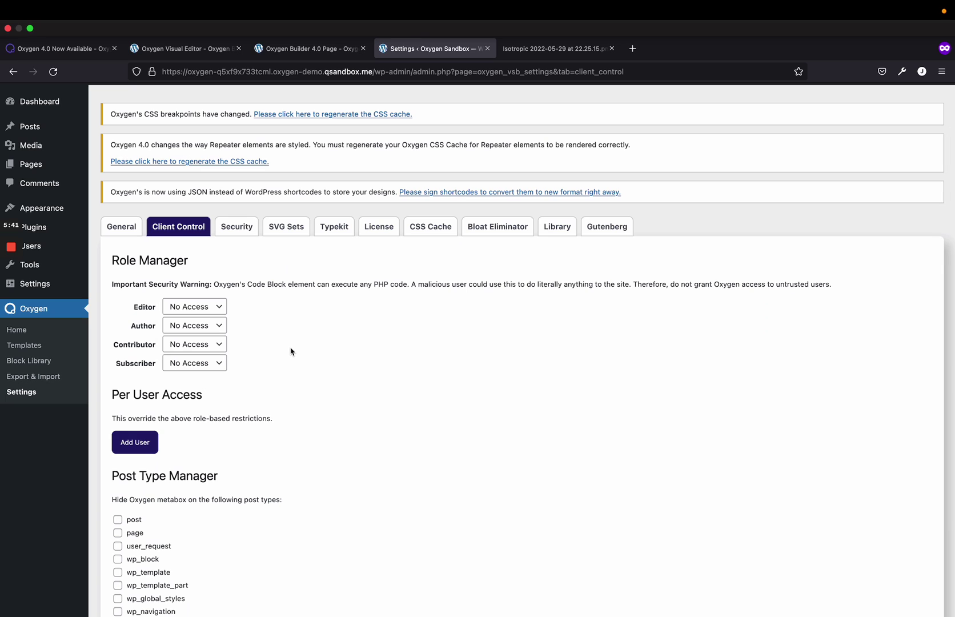
scroll(290, 351, down, 2)
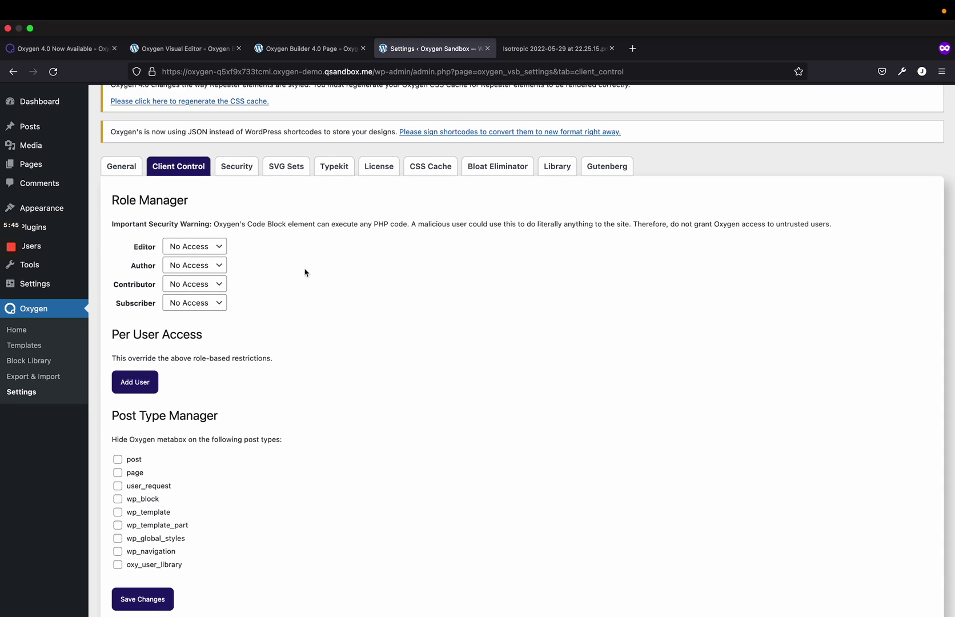
scroll(200, 354, up, 5)
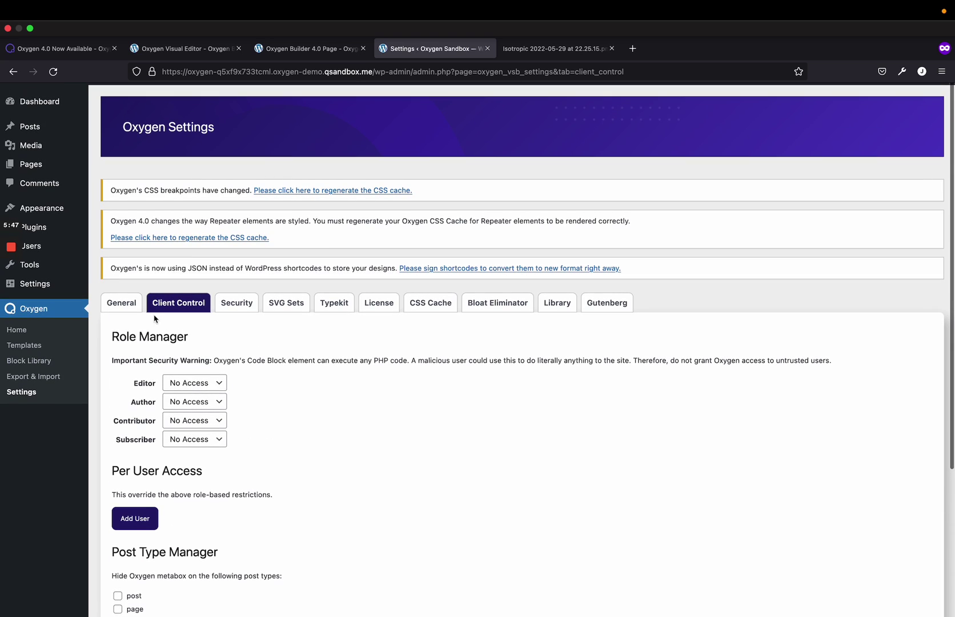
click(121, 303)
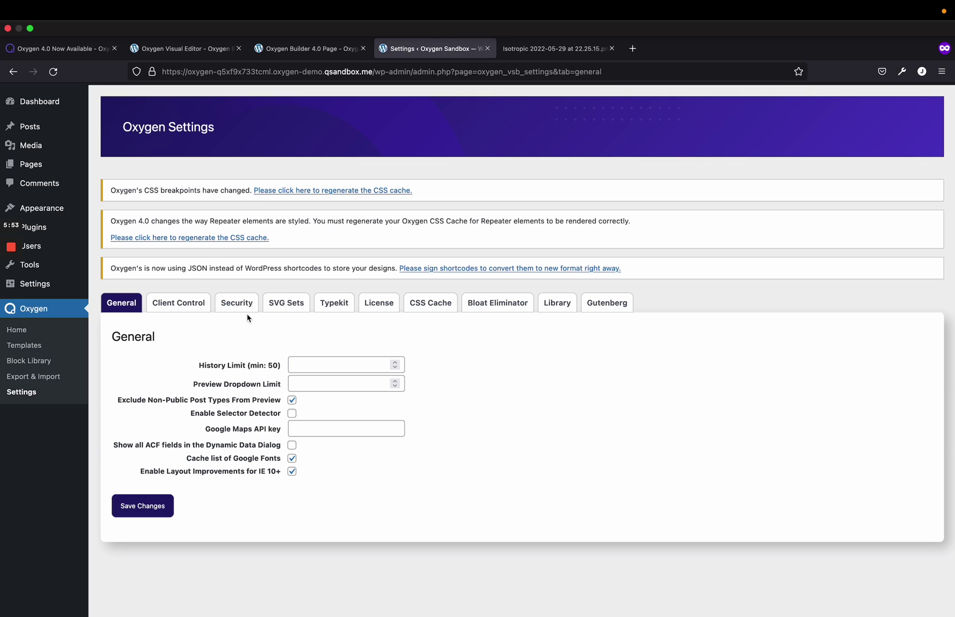
- Open the Oxygen Builder 4.0 Page for editing and check its Render Page Using Template list unchanged
click(43, 164)
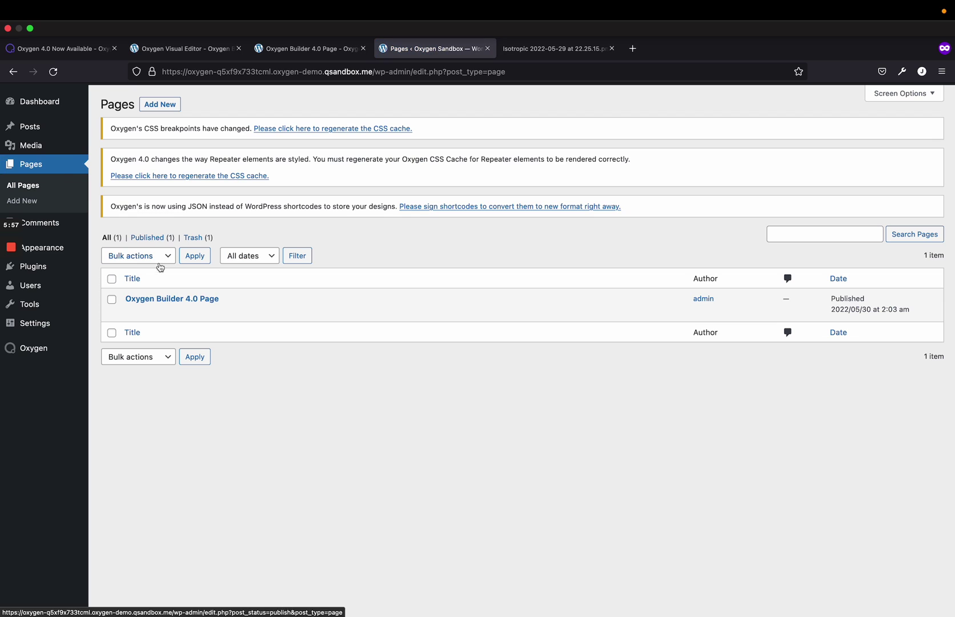
click(143, 301)
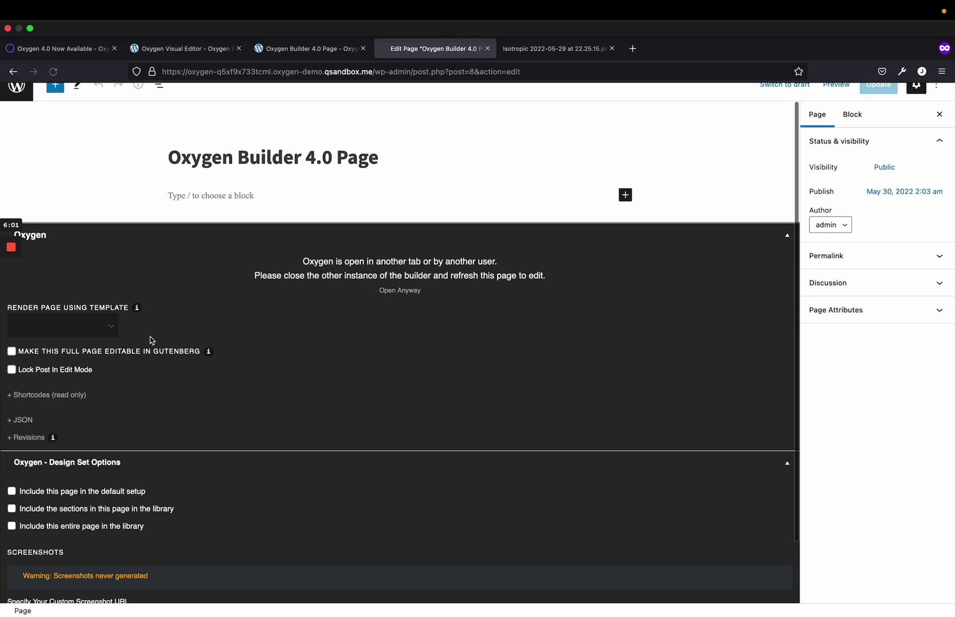
scroll(255, 254, down, 2)
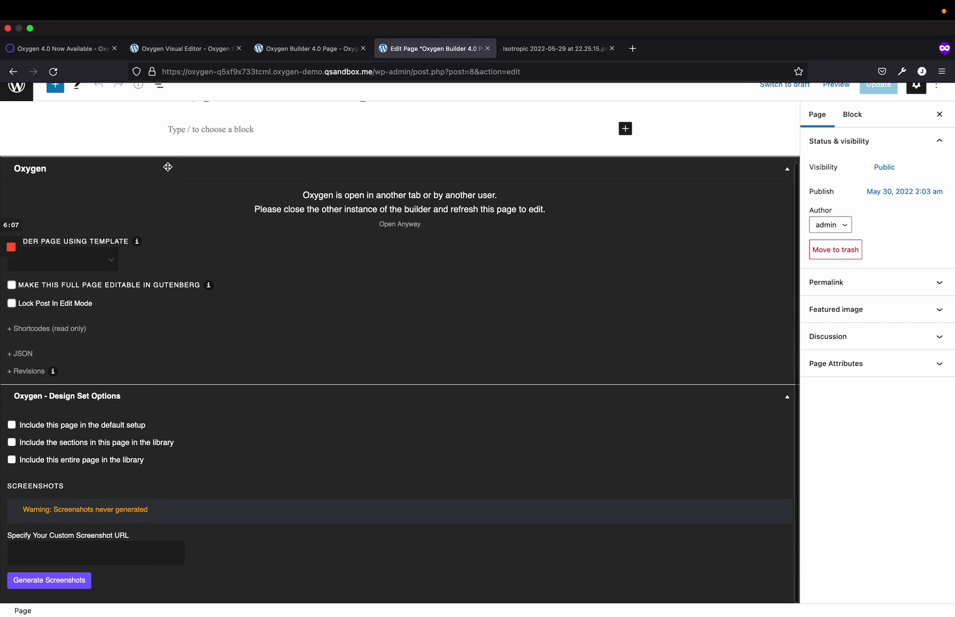
click(94, 258)
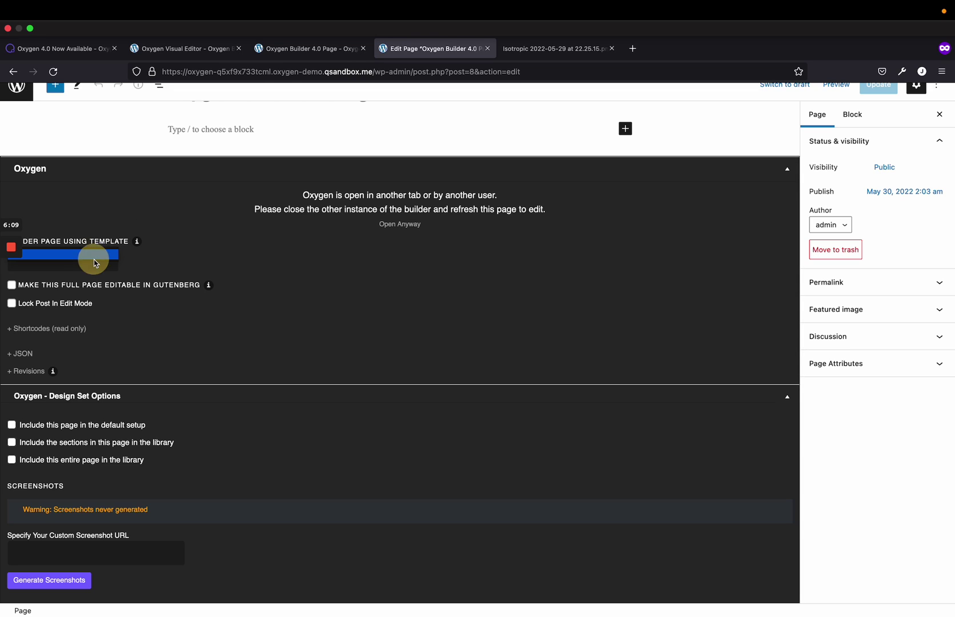
click(189, 257)
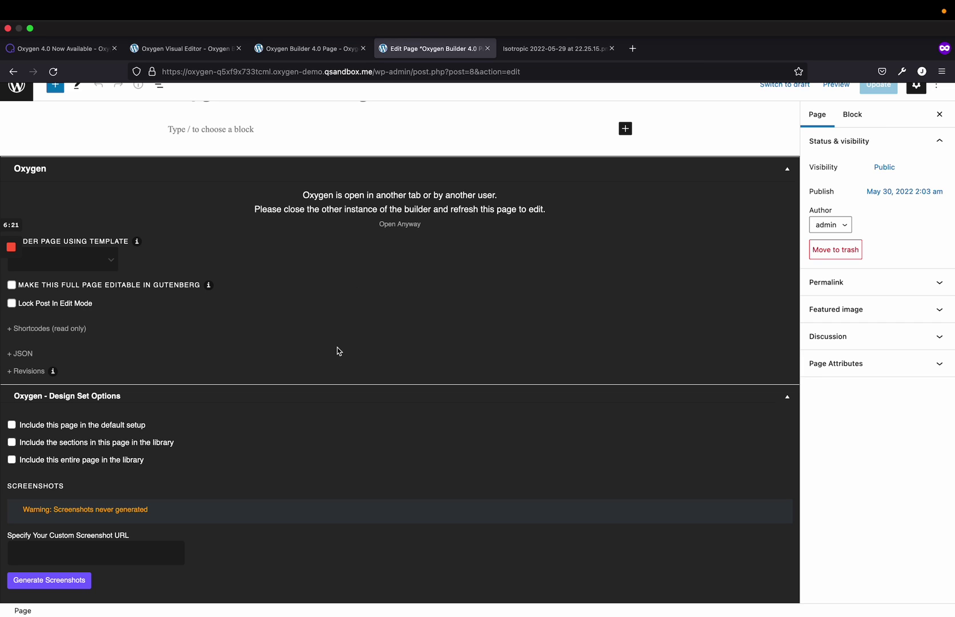
scroll(339, 351, up, 2)
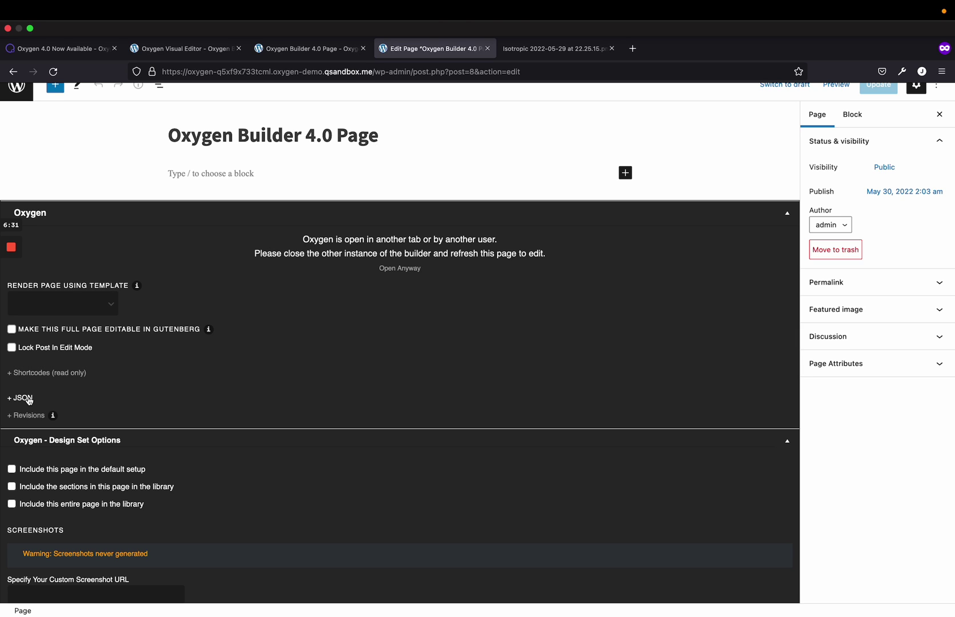
click(22, 372)
scroll(26, 374, down, 2)
scroll(26, 374, down, 10)
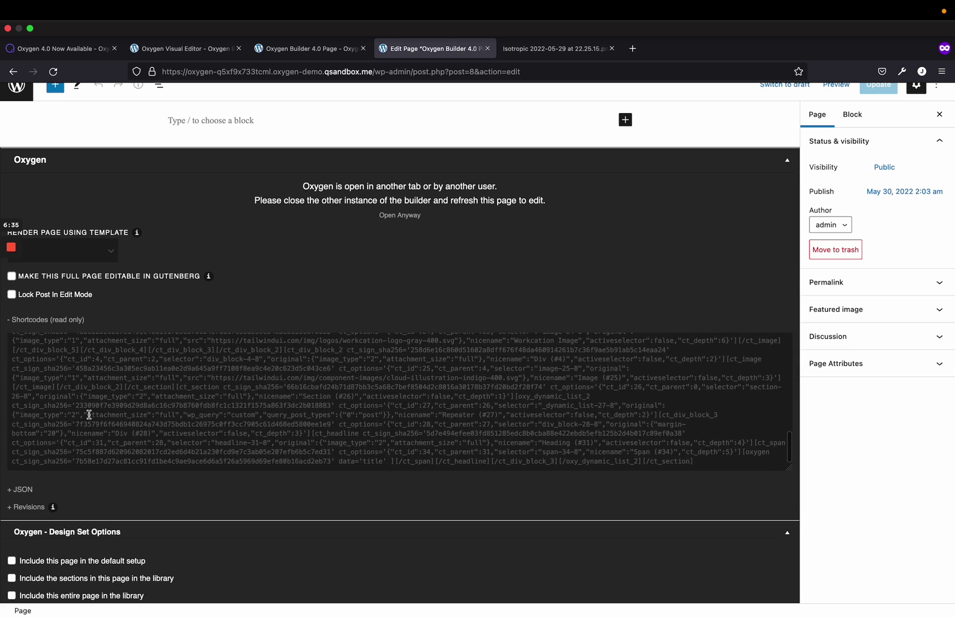
scroll(89, 415, up, 10)
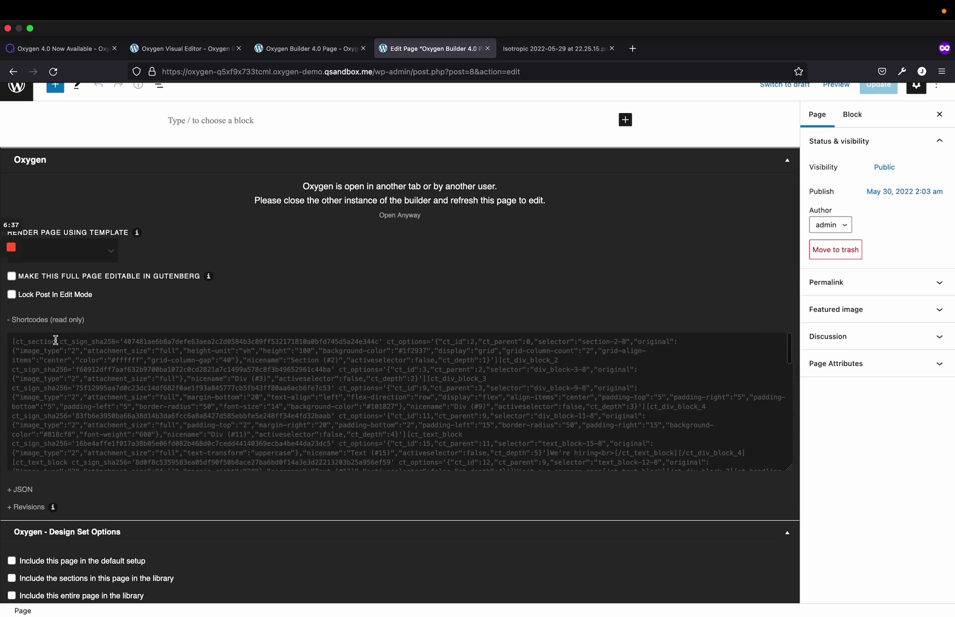
double_click(24, 338)
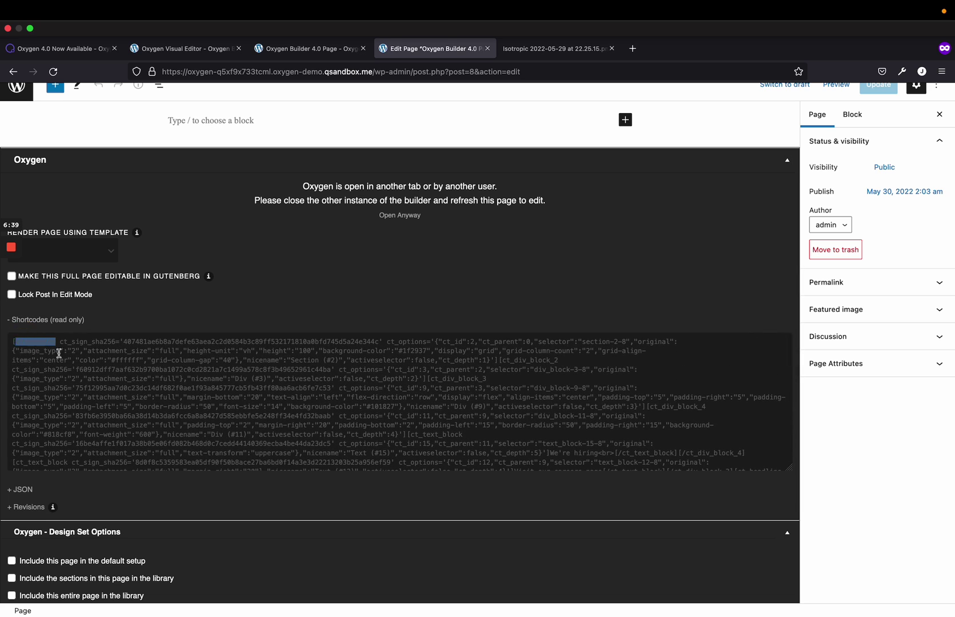
click(93, 386)
double_click(166, 343)
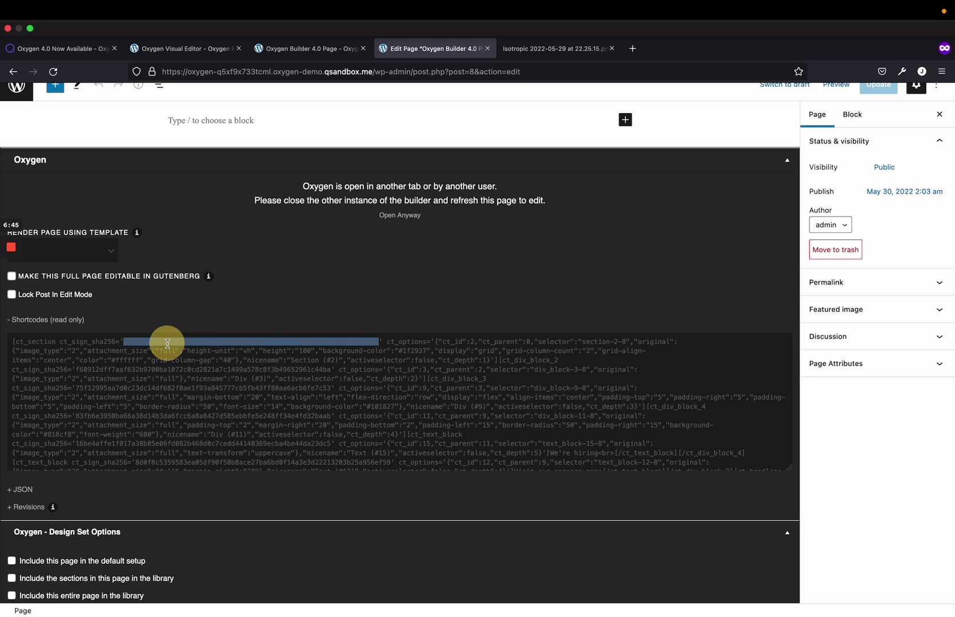
click(182, 388)
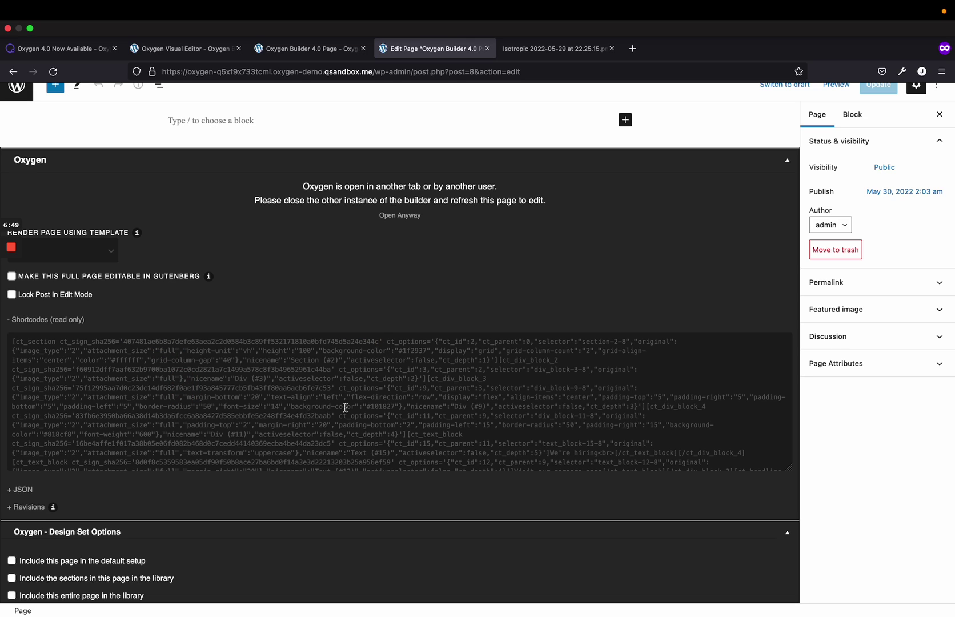
scroll(322, 366, down, 2)
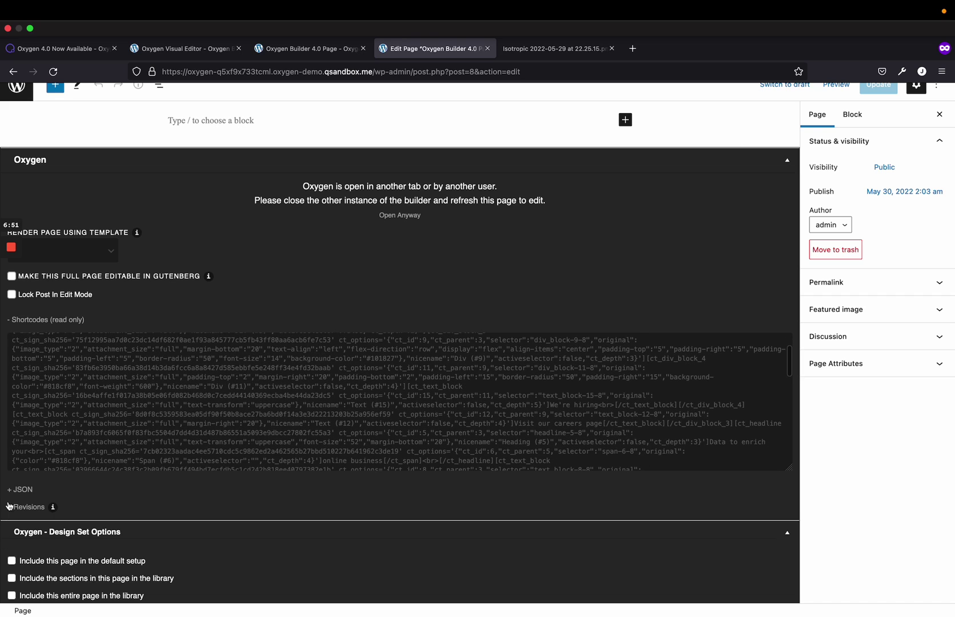
- Show the page's Oxygen JSON data in the metabox and select and copy all of it
click(23, 484)
scroll(123, 499, down, 3)
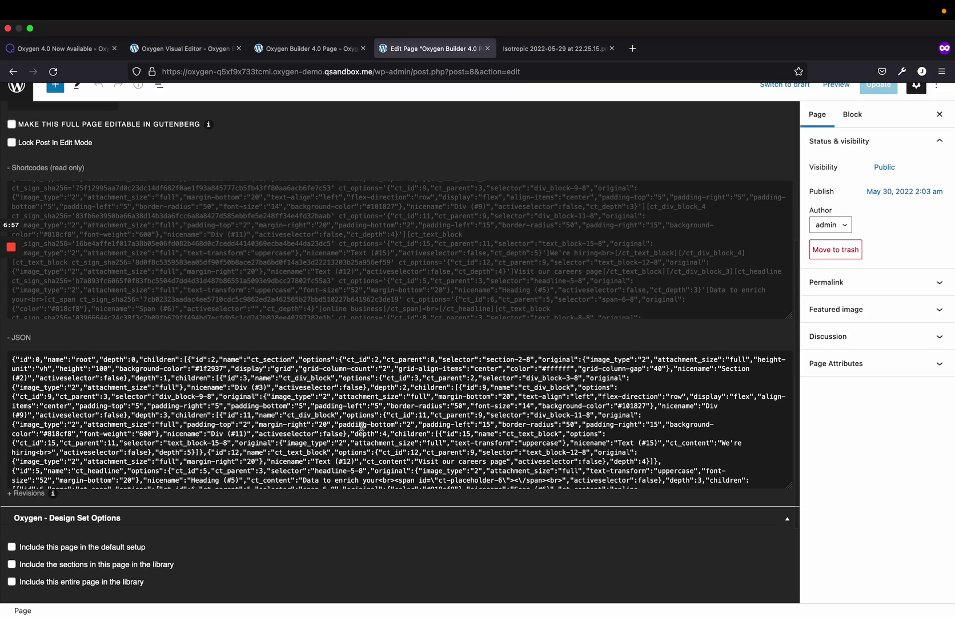
scroll(362, 426, down, 15)
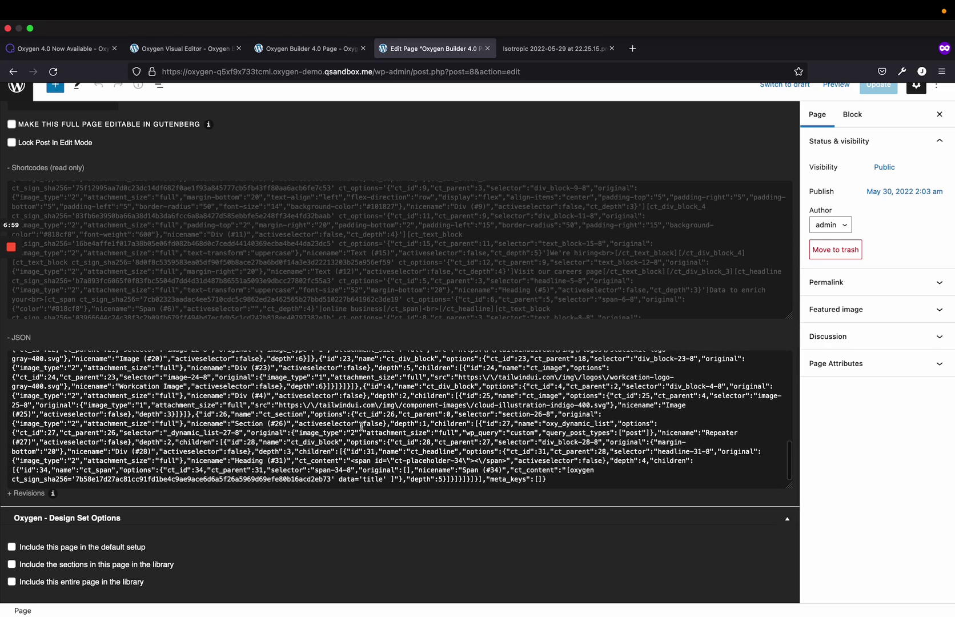
scroll(362, 426, up, 2)
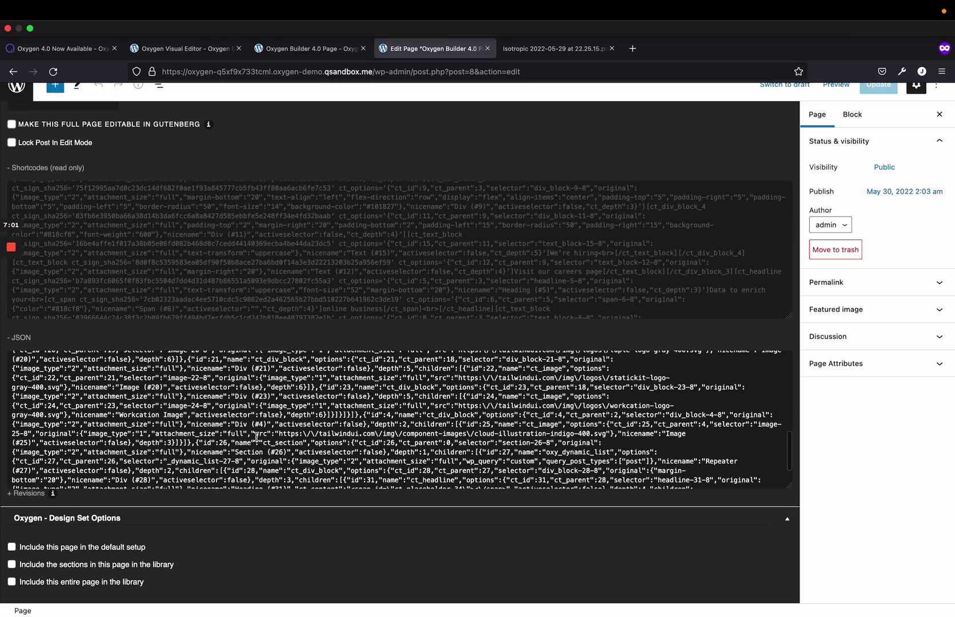
scroll(259, 436, up, 10)
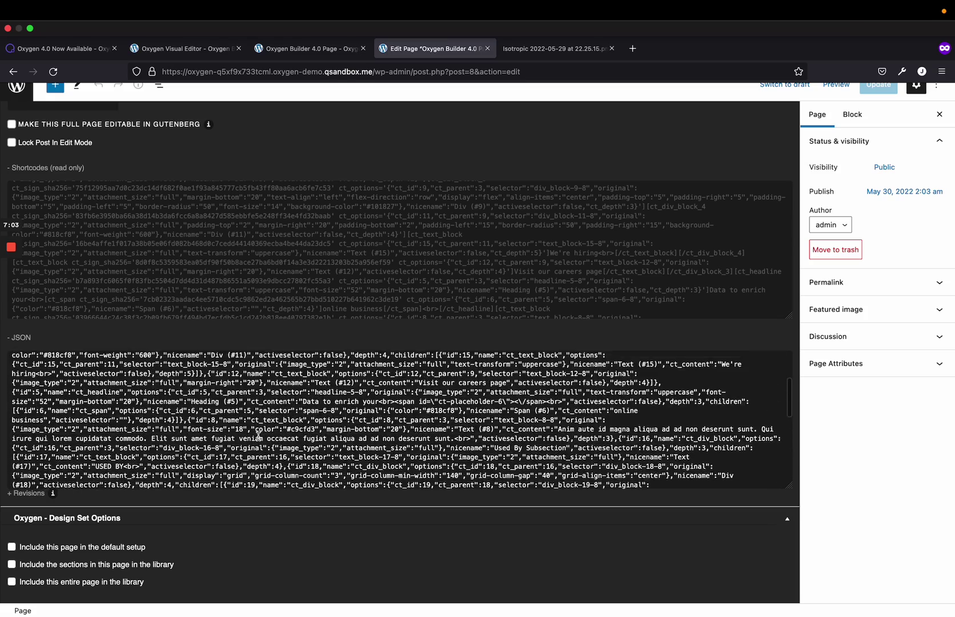
scroll(259, 436, up, 5)
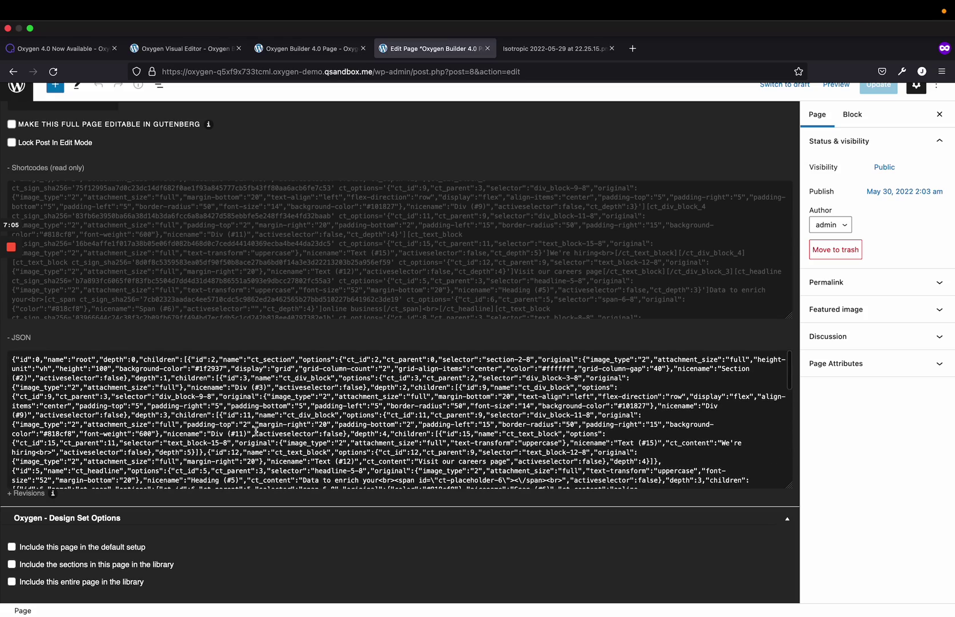
key(ctrl+a)
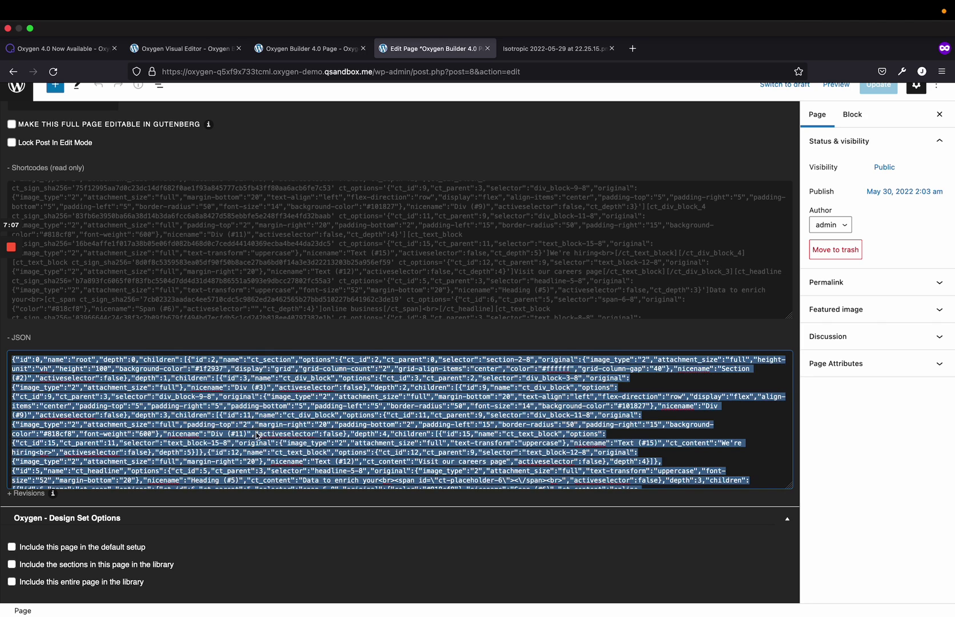
key(ctrl+shift+p)
- Open unminify.com, paste the copied page JSON and reformat it into indented, readable lines
text(unminif)
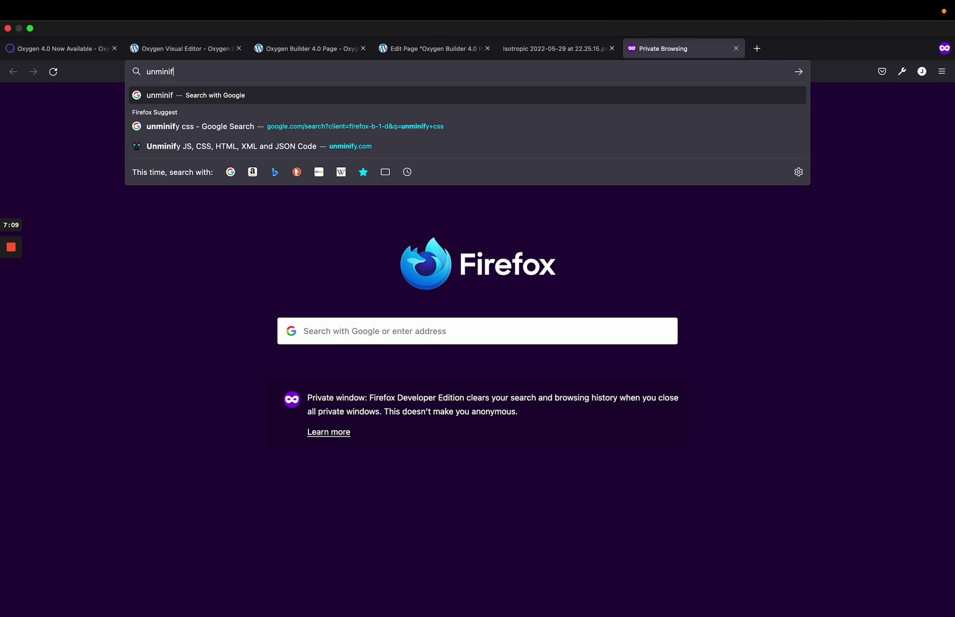
key(Down)
key(Down)
key(Return)
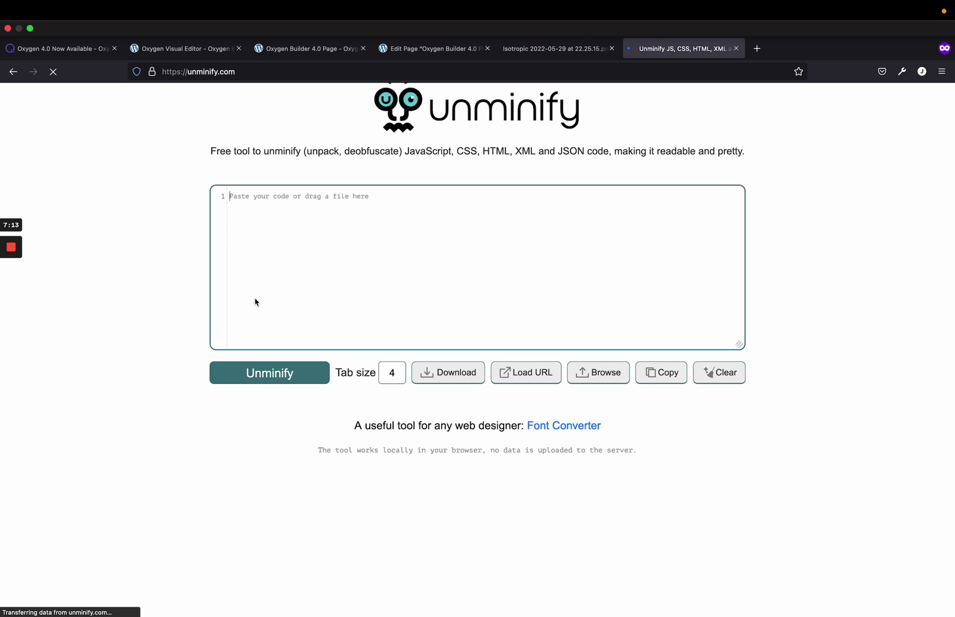
click(264, 282)
key(cmd+v)
click(258, 380)
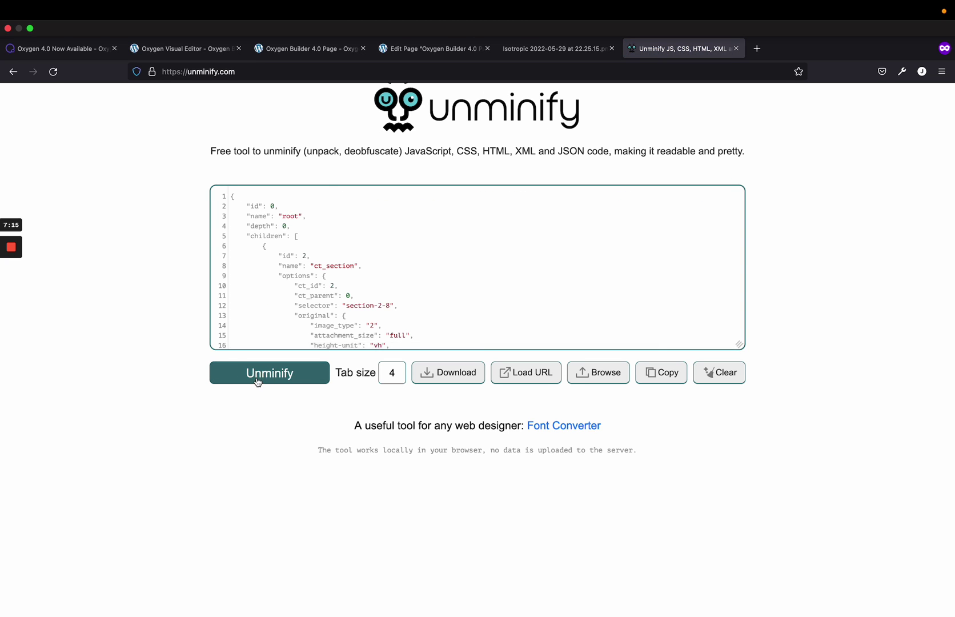
- Read through the unminified JSON, down to the careers-page text entry
scroll(264, 288, down, 8)
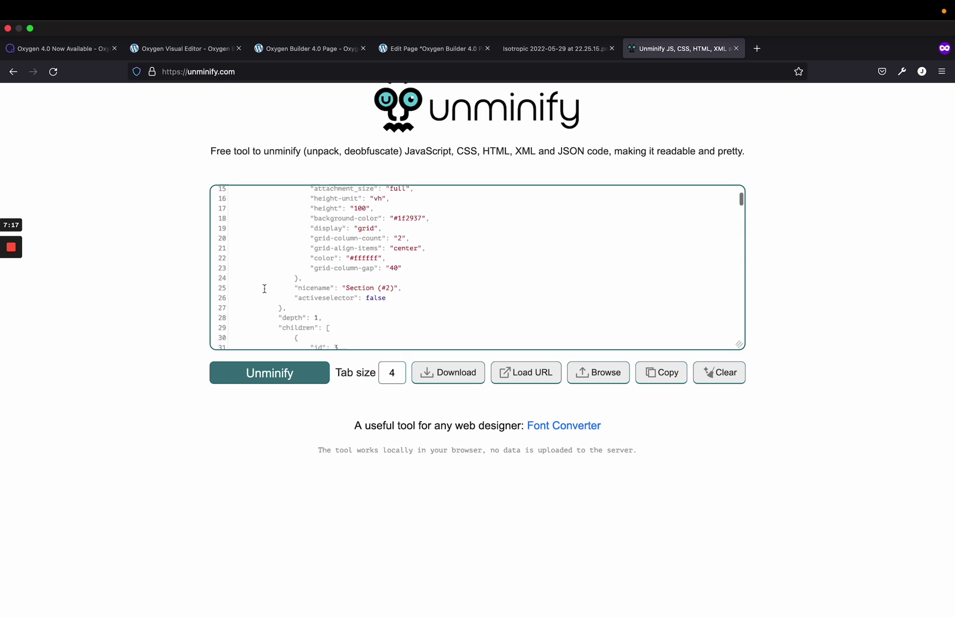
scroll(264, 288, down, 8)
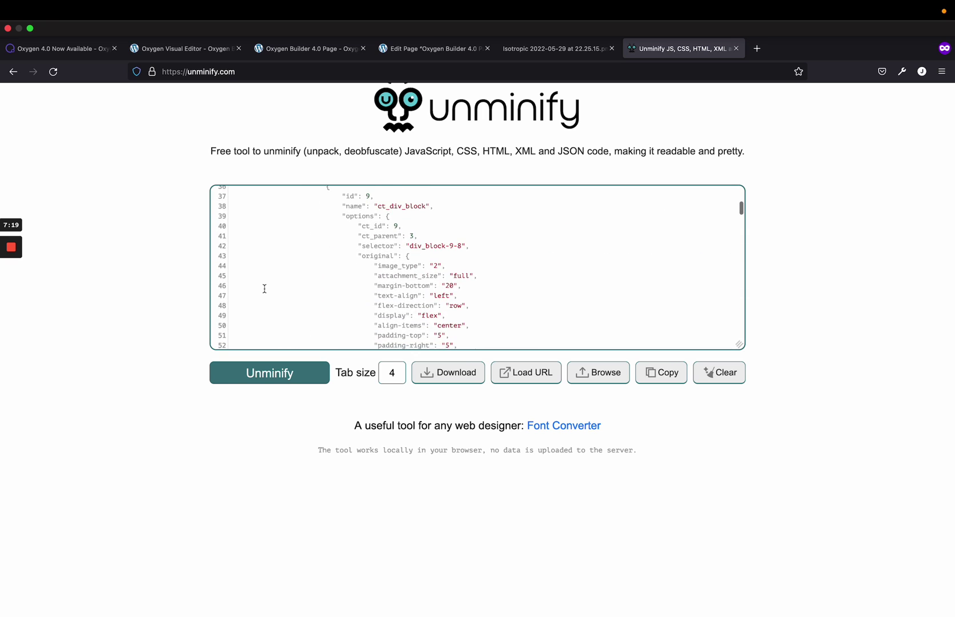
scroll(265, 289, down, 20)
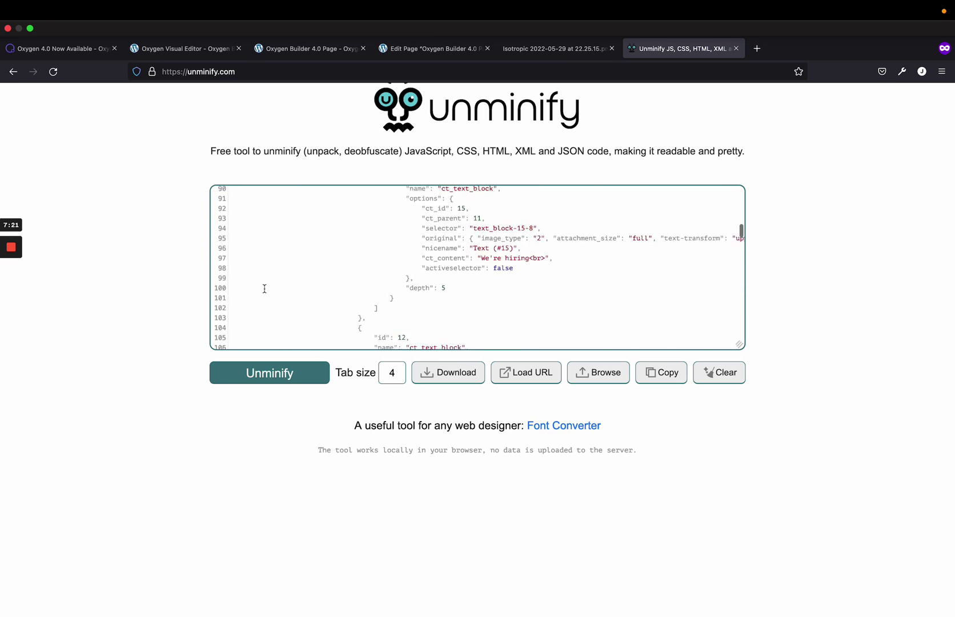
scroll(265, 288, down, 5)
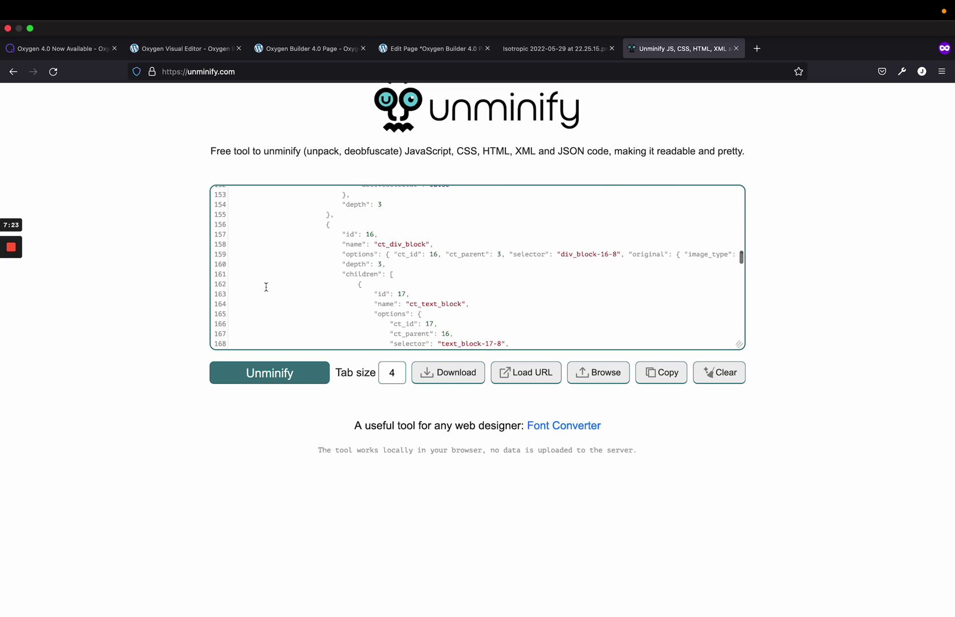
scroll(320, 224, up, 11)
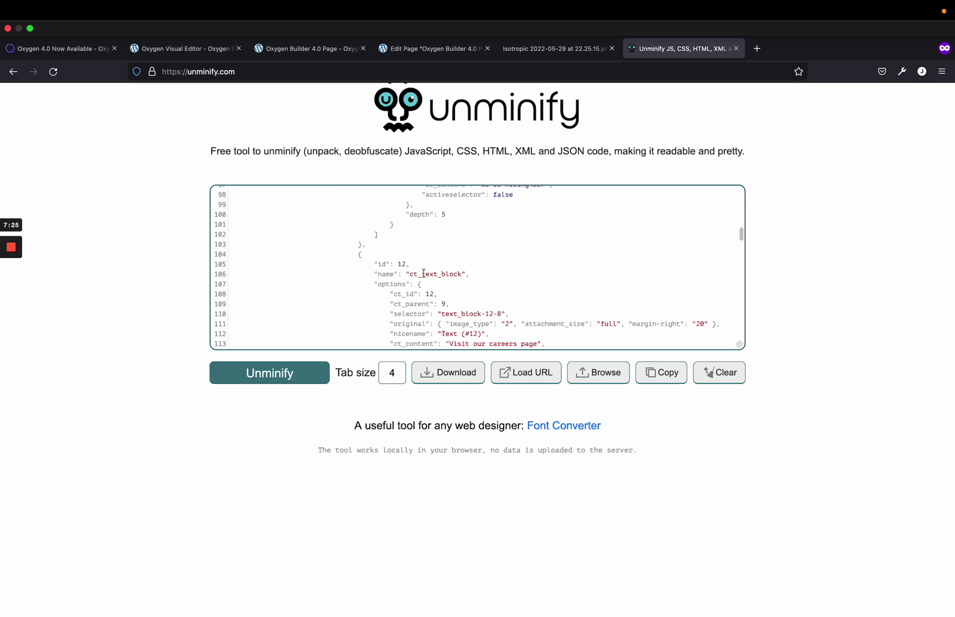
scroll(402, 263, down, 2)
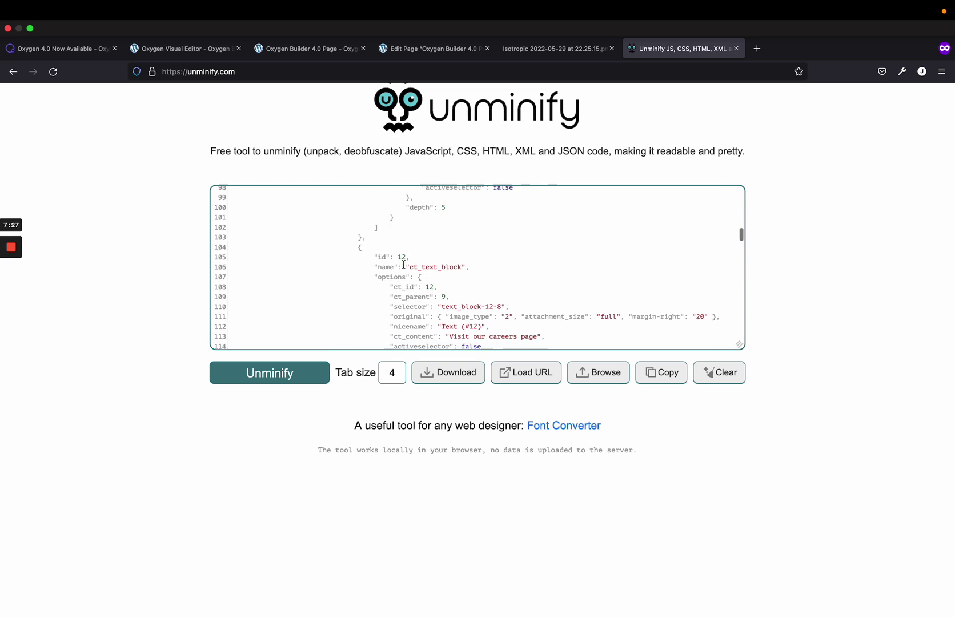
scroll(441, 264, down, 4)
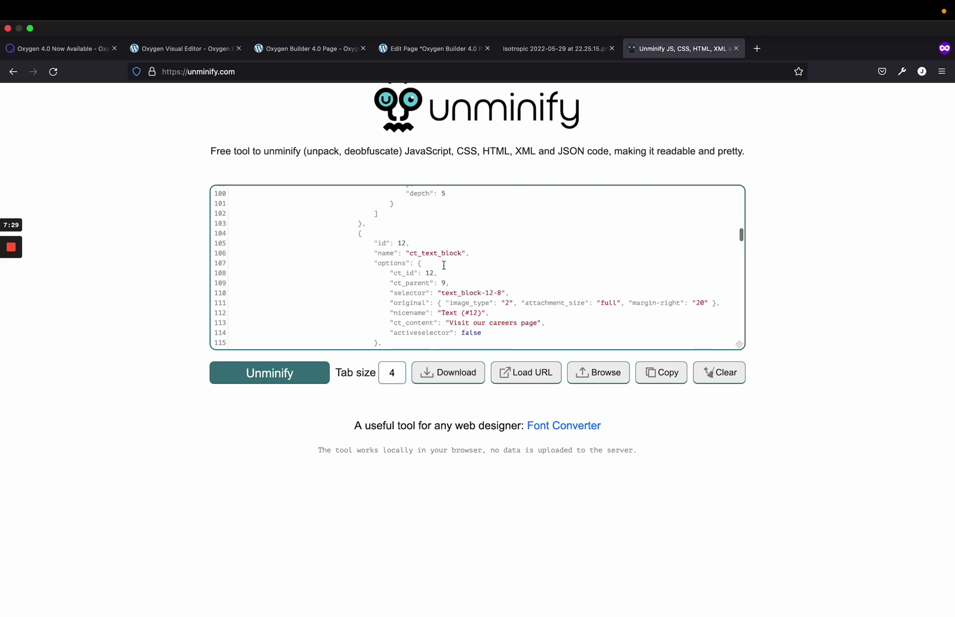
scroll(439, 263, up, 4)
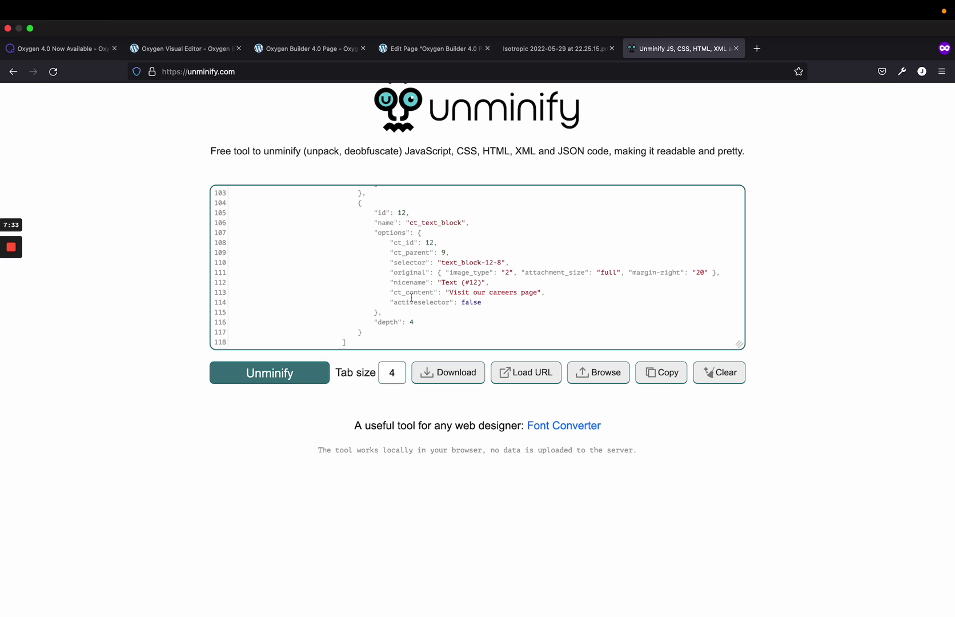
click(482, 291)
scroll(487, 268, down, 13)
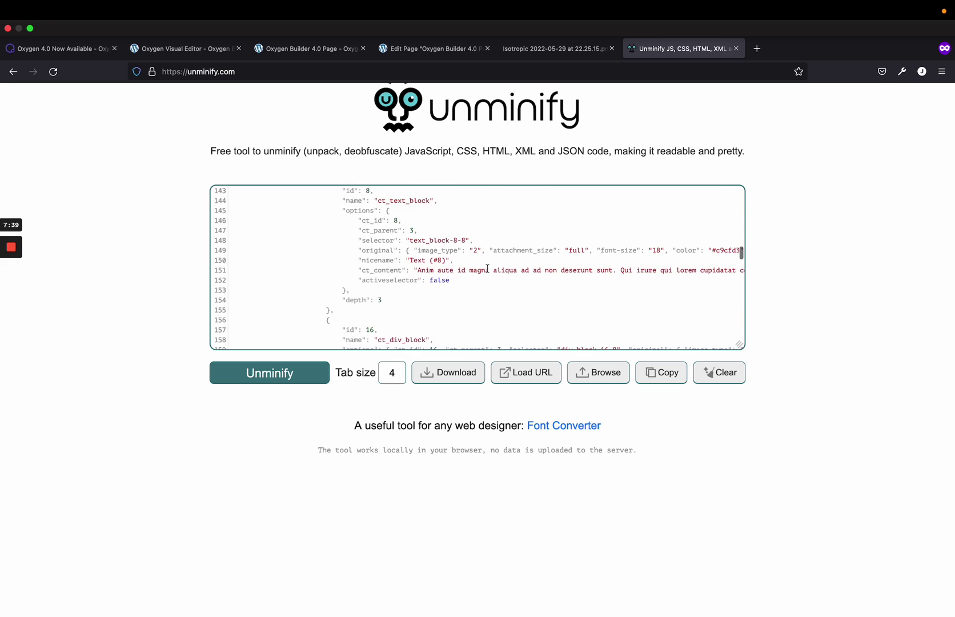
scroll(487, 268, down, 20)
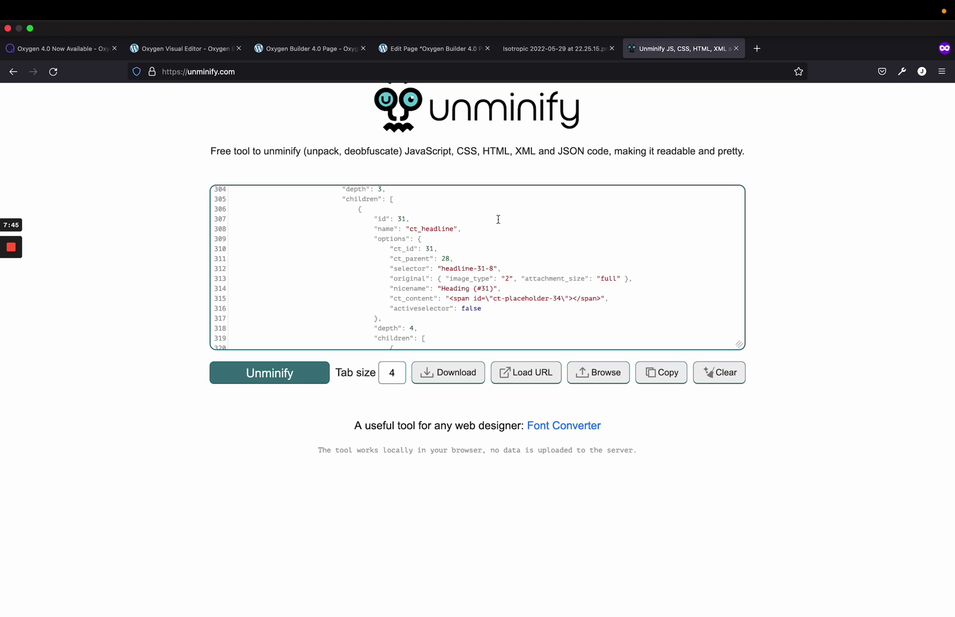
- Return to the Oxygen Builder 4.0 Page edit screen in WordPress admin
click(397, 48)
scroll(282, 282, down, 2)
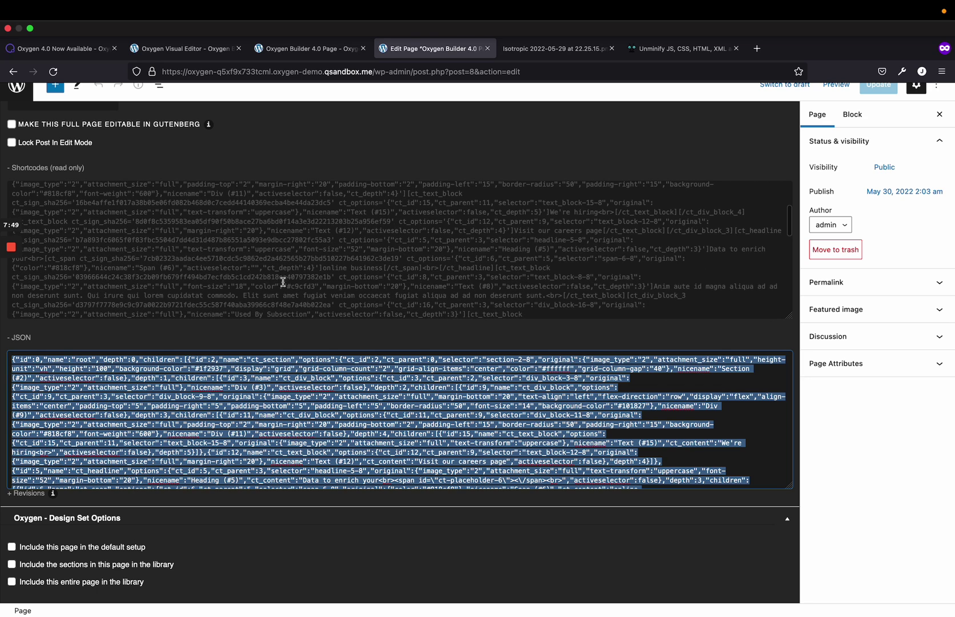
click(247, 381)
scroll(245, 351, up, 5)
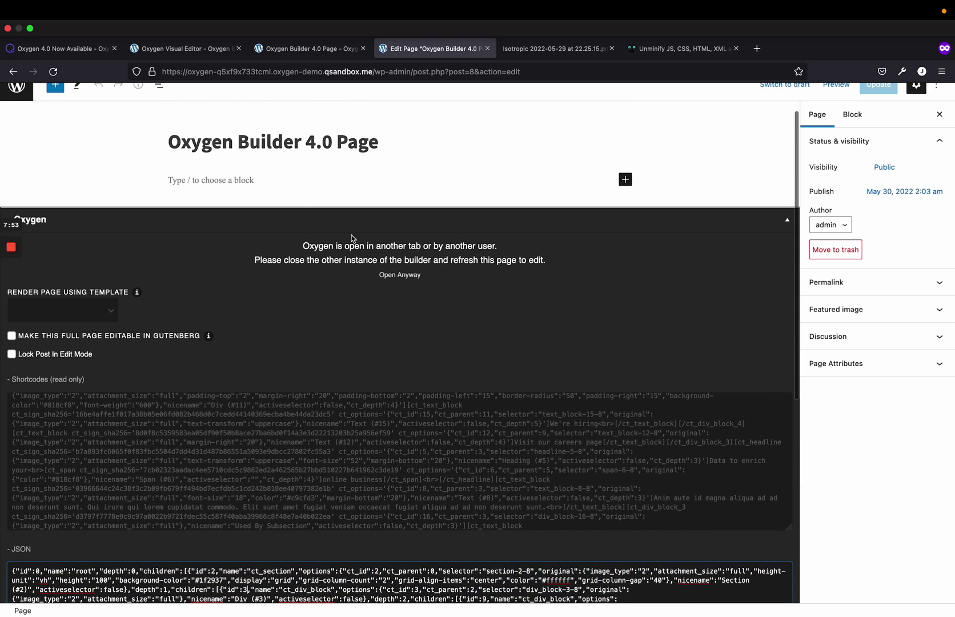
- In the Oxygen visual editor, select Section (#2) and bring up the Add components library
click(193, 49)
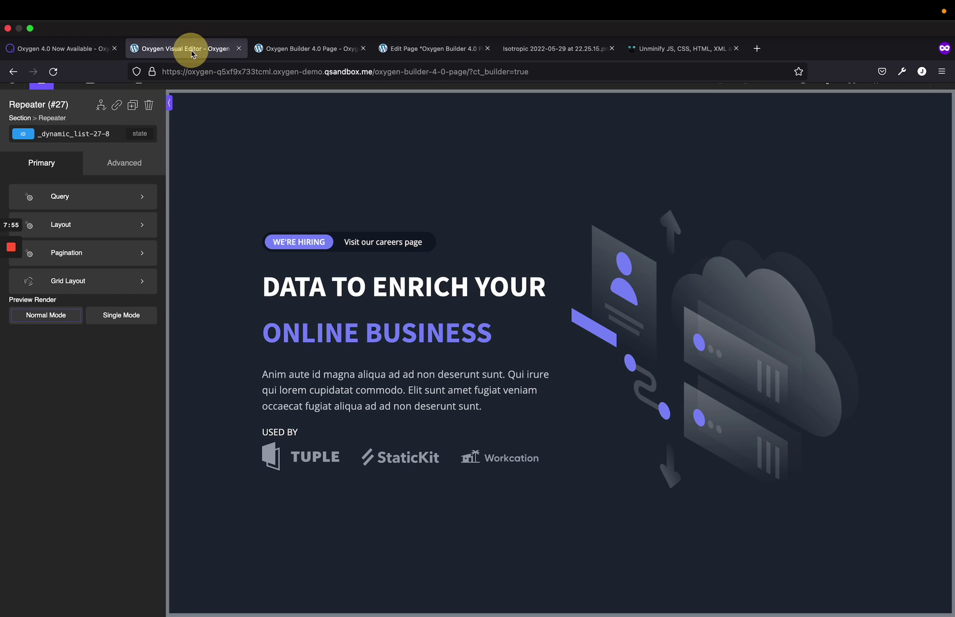
click(222, 231)
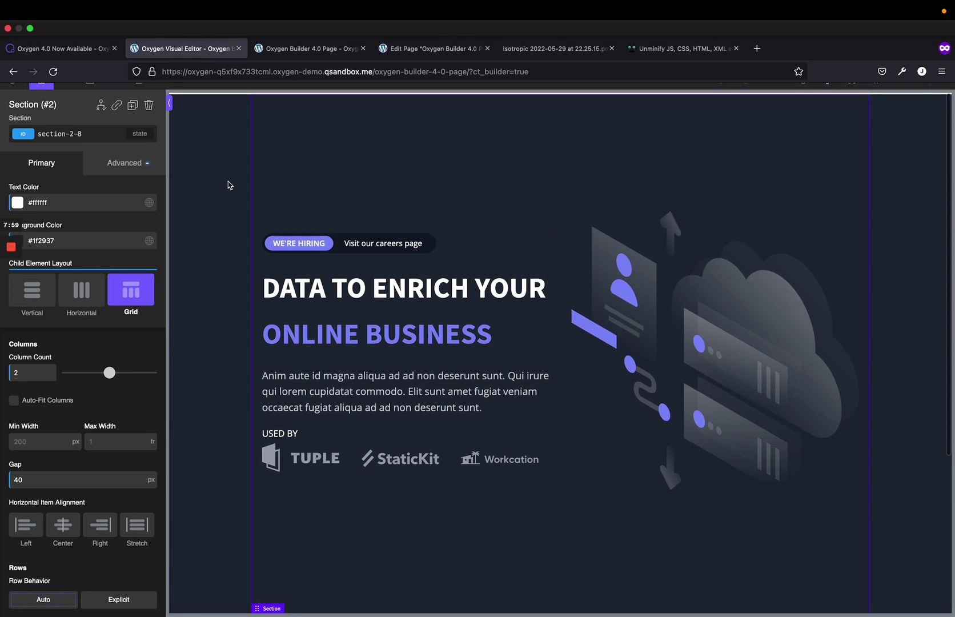
scroll(121, 308, up, 1)
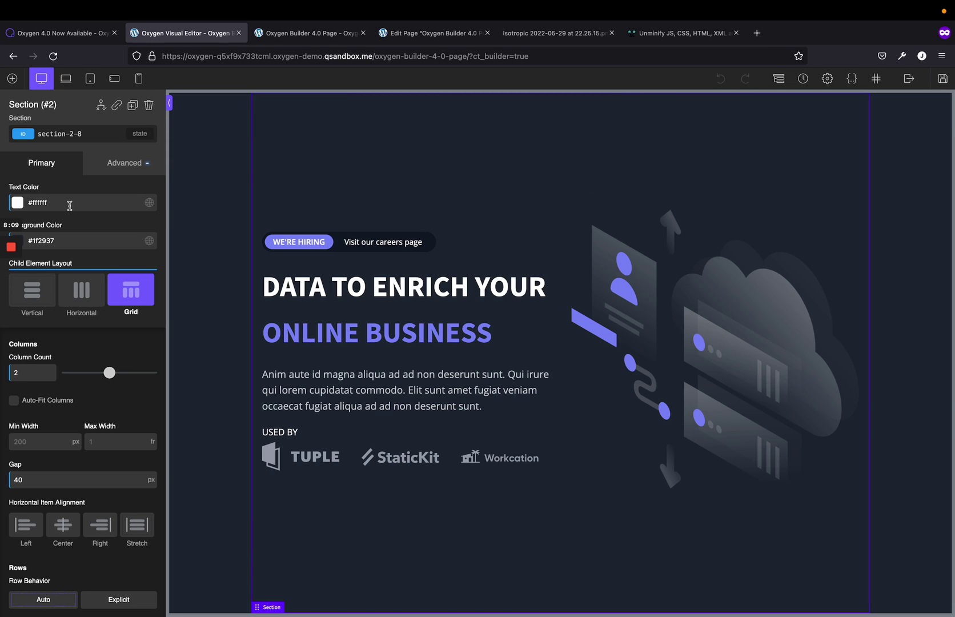
click(12, 78)
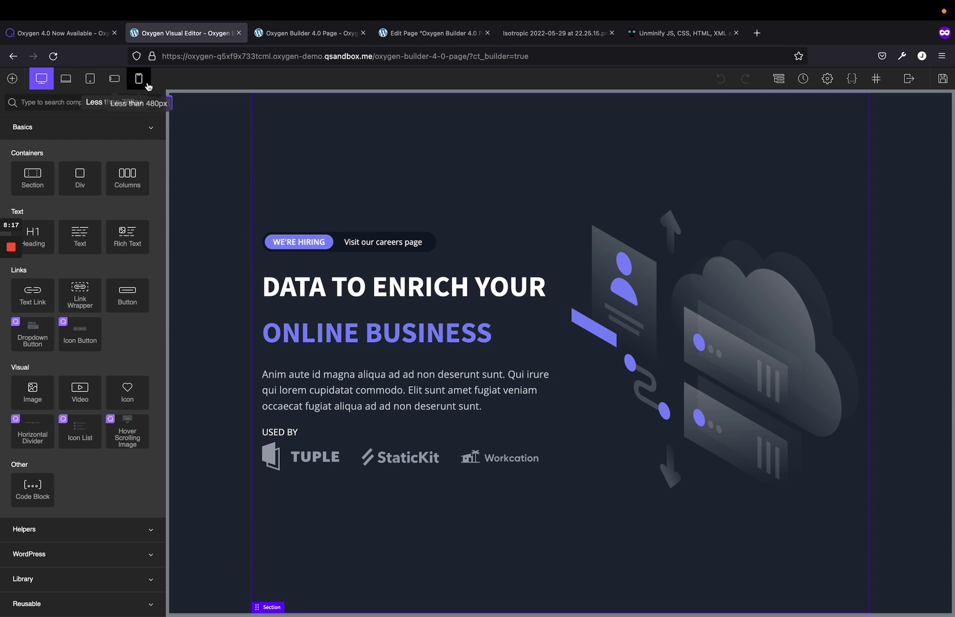
click(91, 78)
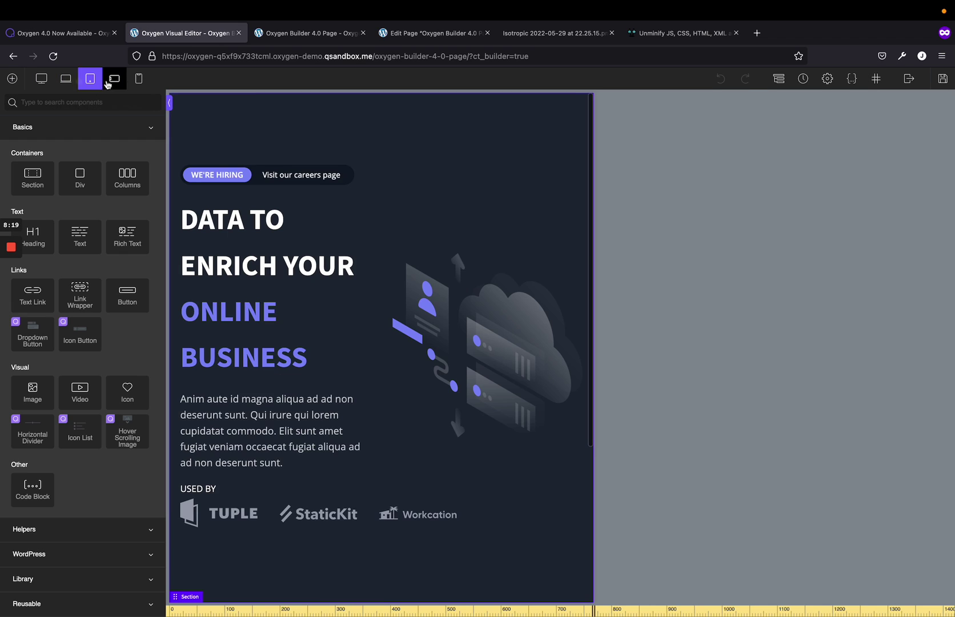
click(115, 78)
click(138, 78)
click(41, 78)
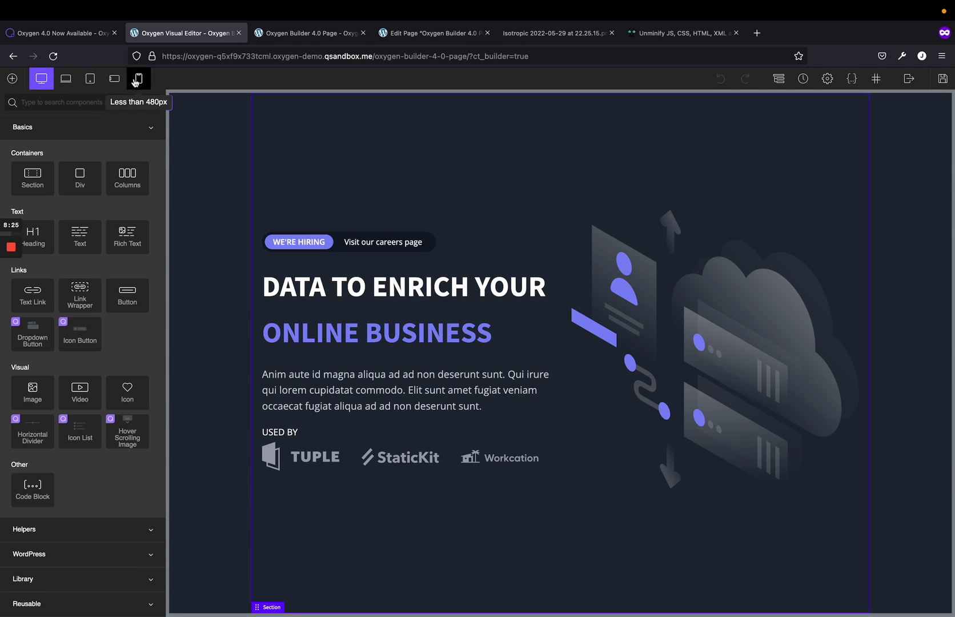
- Show the Structure tree fully expanded, then collapse Div (#9), Heading (#5) and Used By Subsection
click(777, 80)
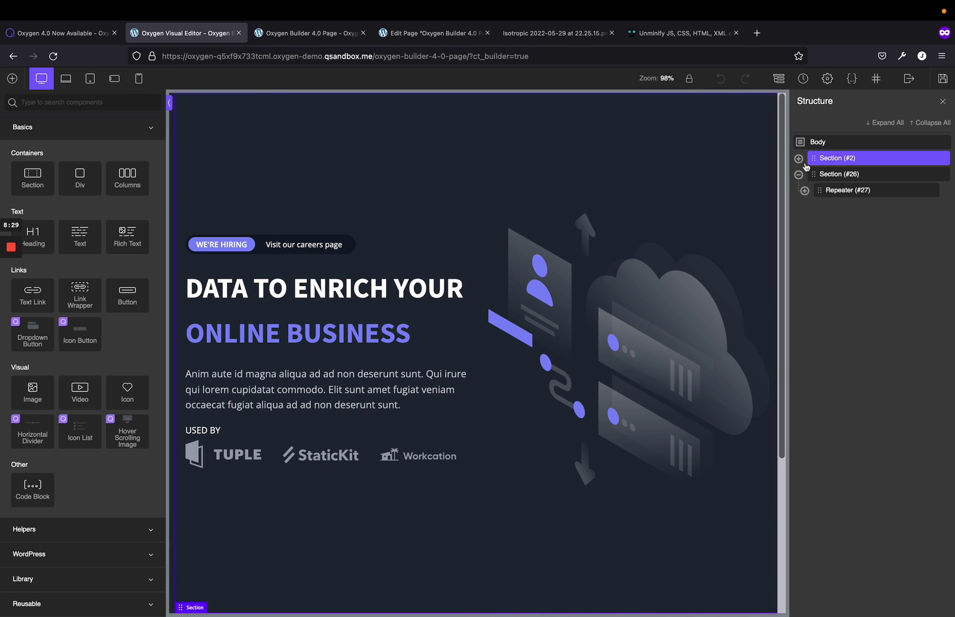
click(896, 123)
click(922, 122)
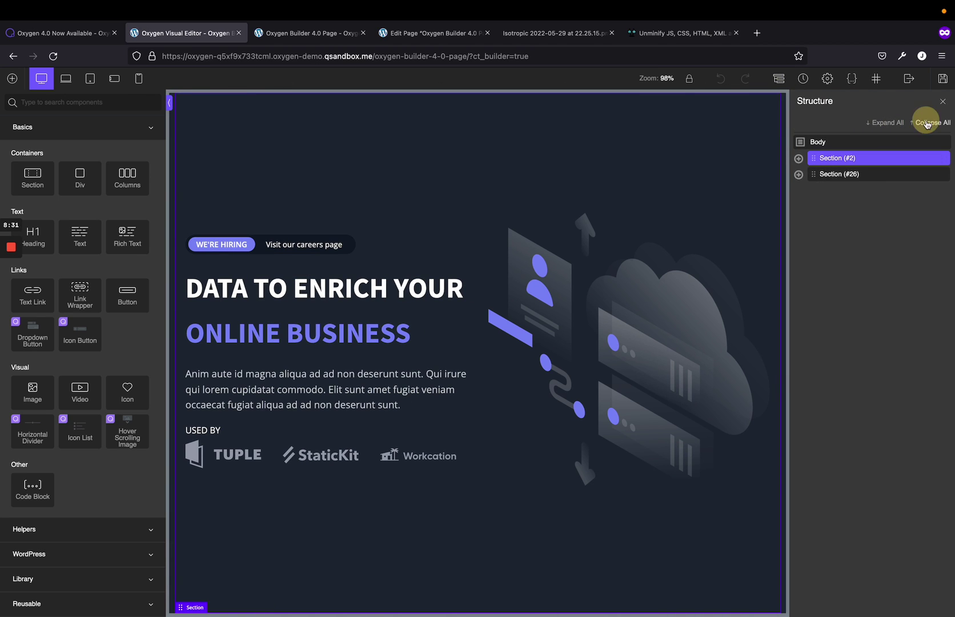
click(885, 122)
click(811, 189)
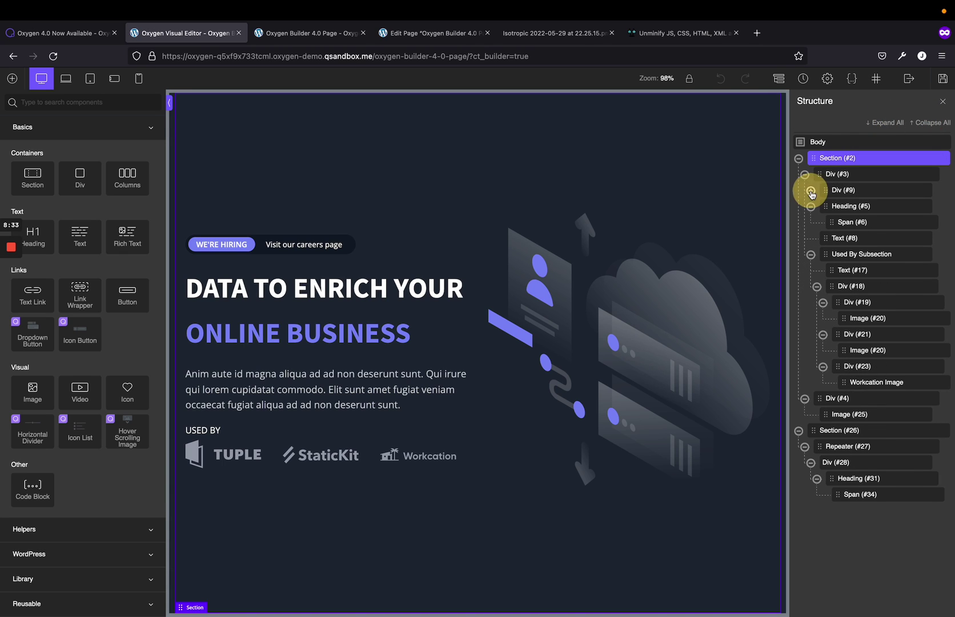
click(810, 205)
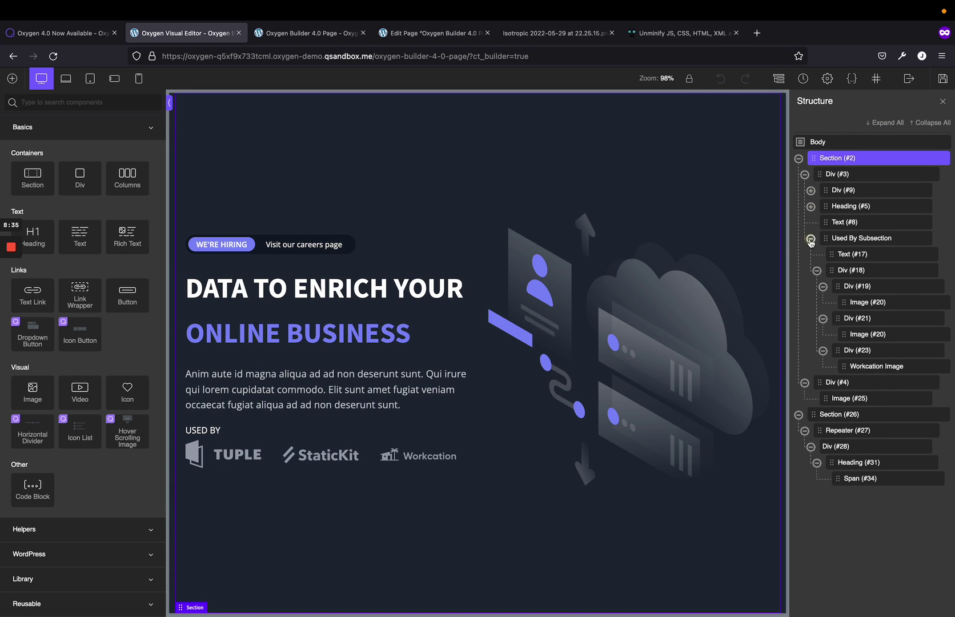
click(810, 237)
drag(838, 240, 838, 215)
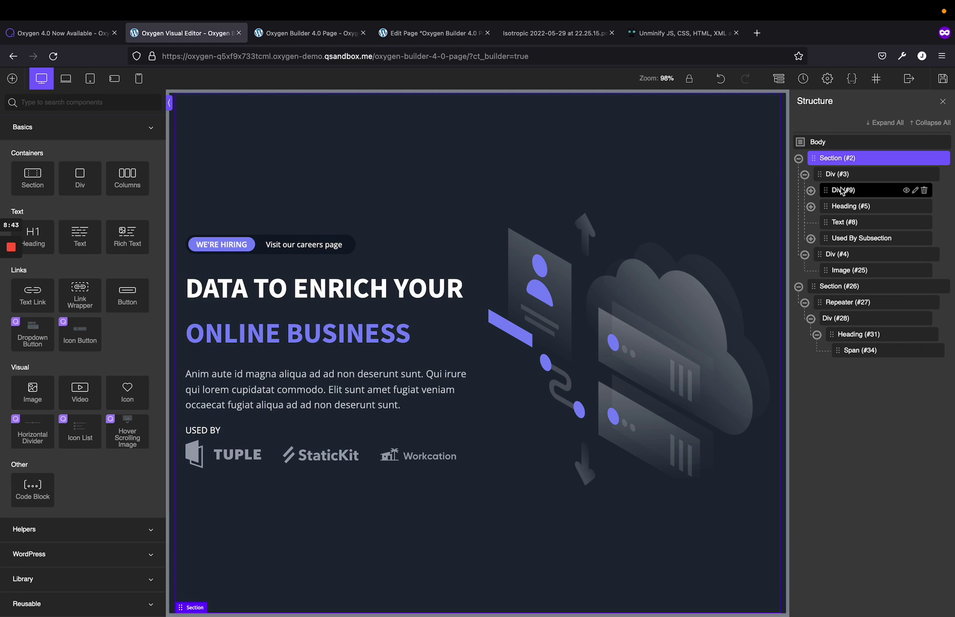
- Rename Section (#2) in the structure tree to 'Hero 1'
double_click(833, 159)
key(ctrl+a)
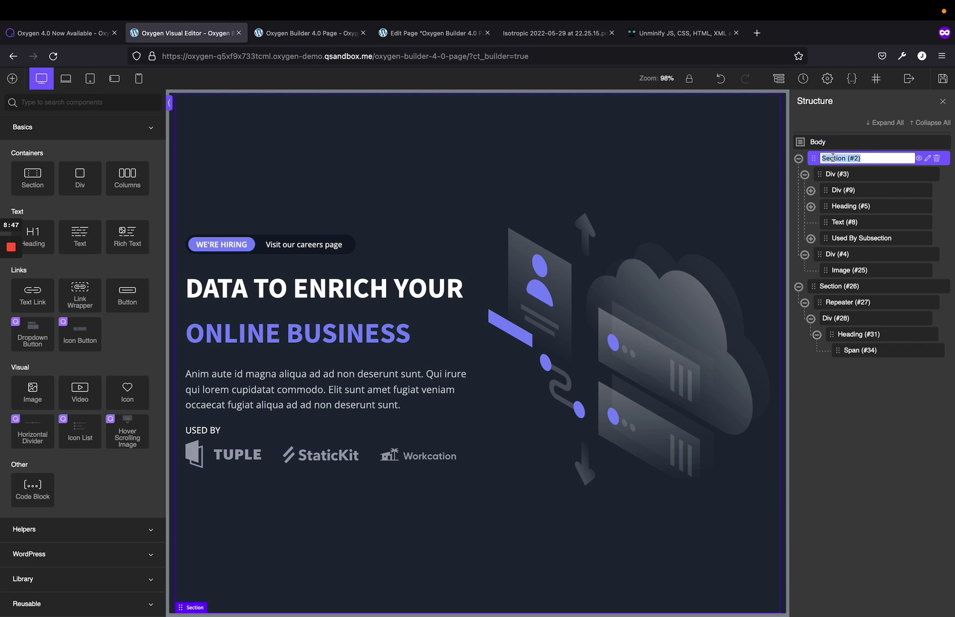
text(Hero 1)
click(892, 383)
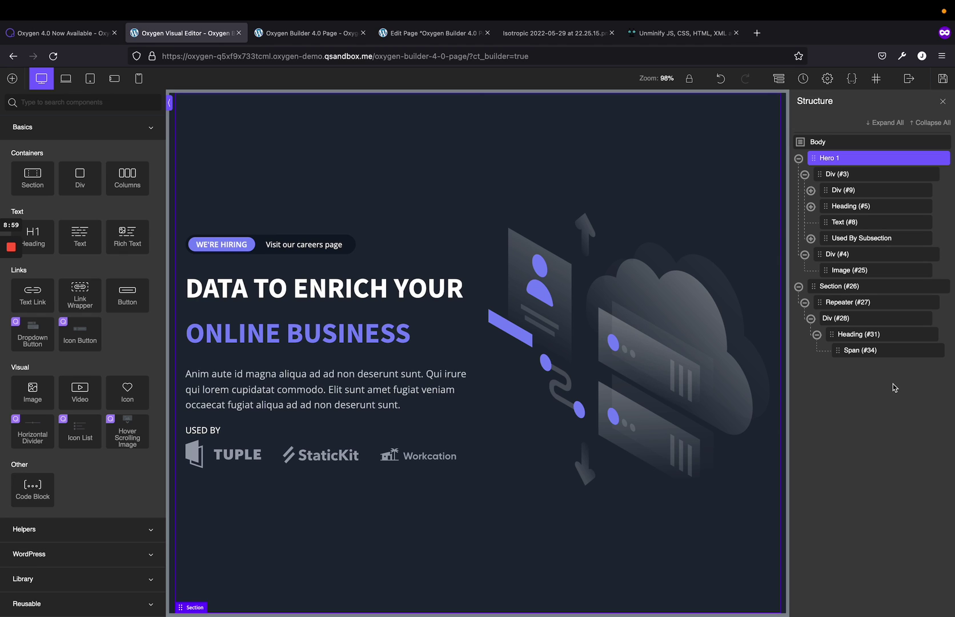
- Rename Section (#26) to 'demobr' through its settings title
double_click(845, 286)
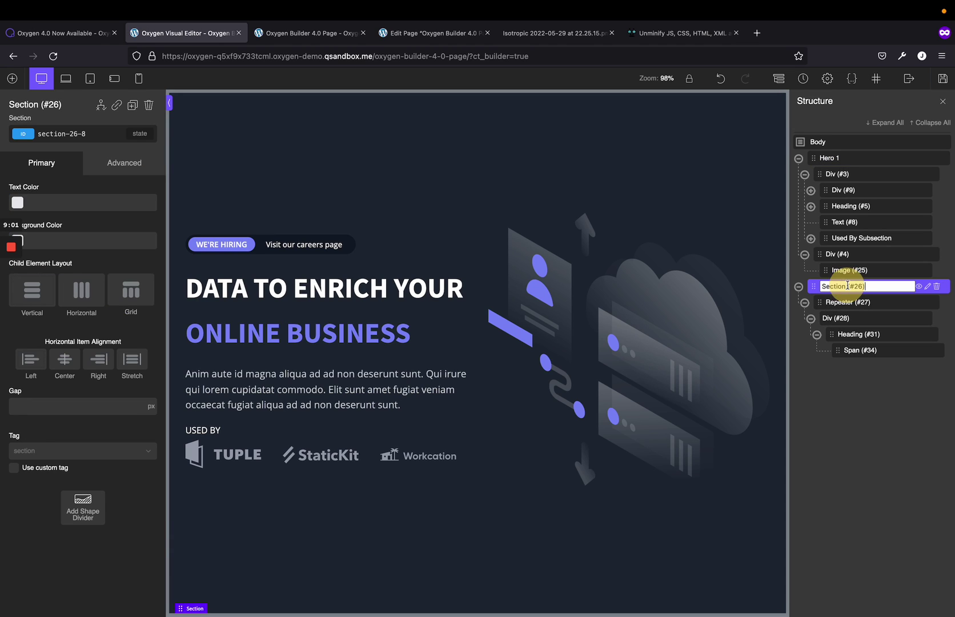
key(super+a)
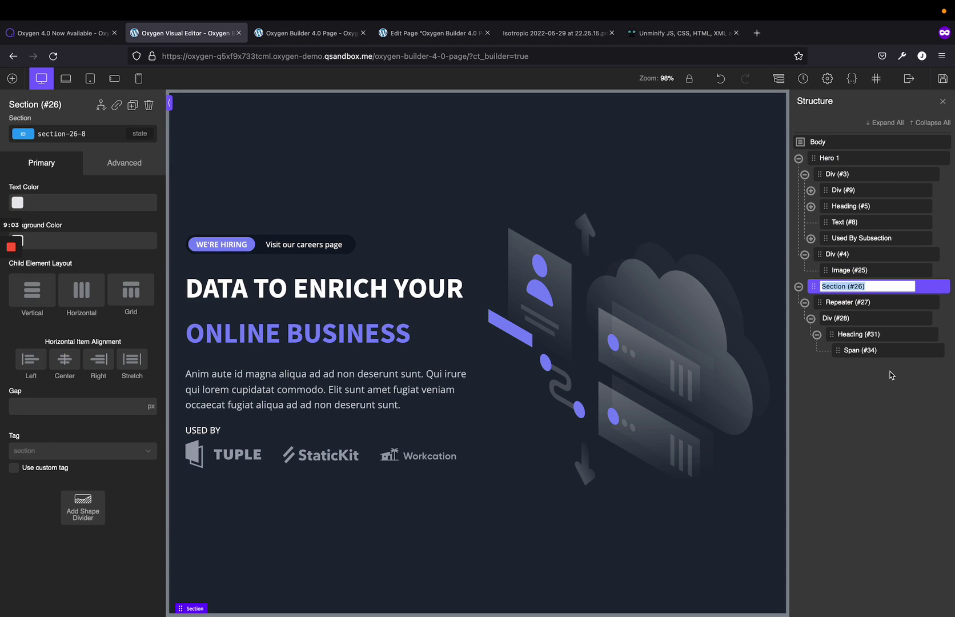
click(36, 104)
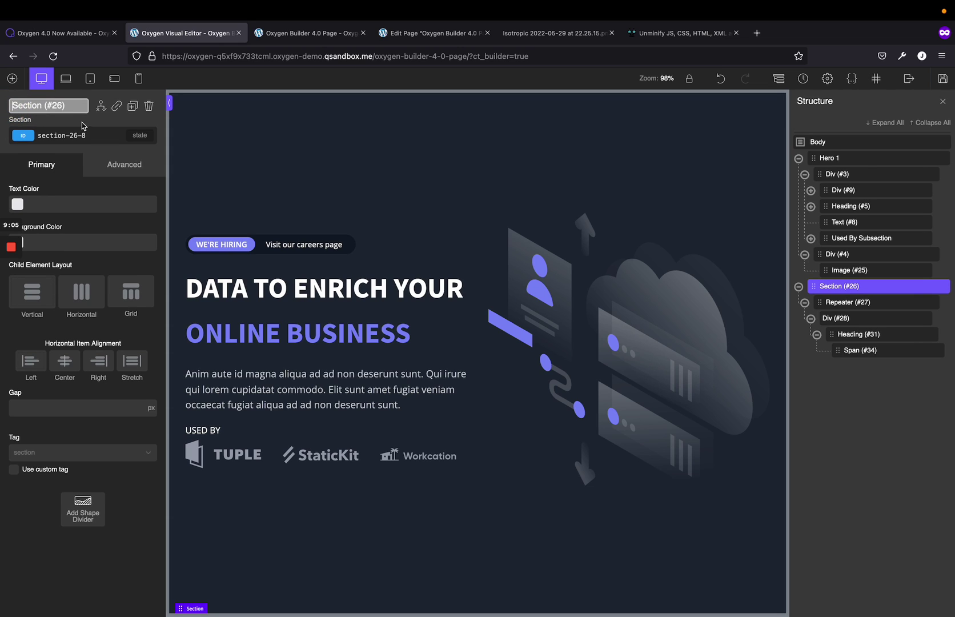
key(BackSpace)
key(BackSpace)
text(demobr)
key(Return)
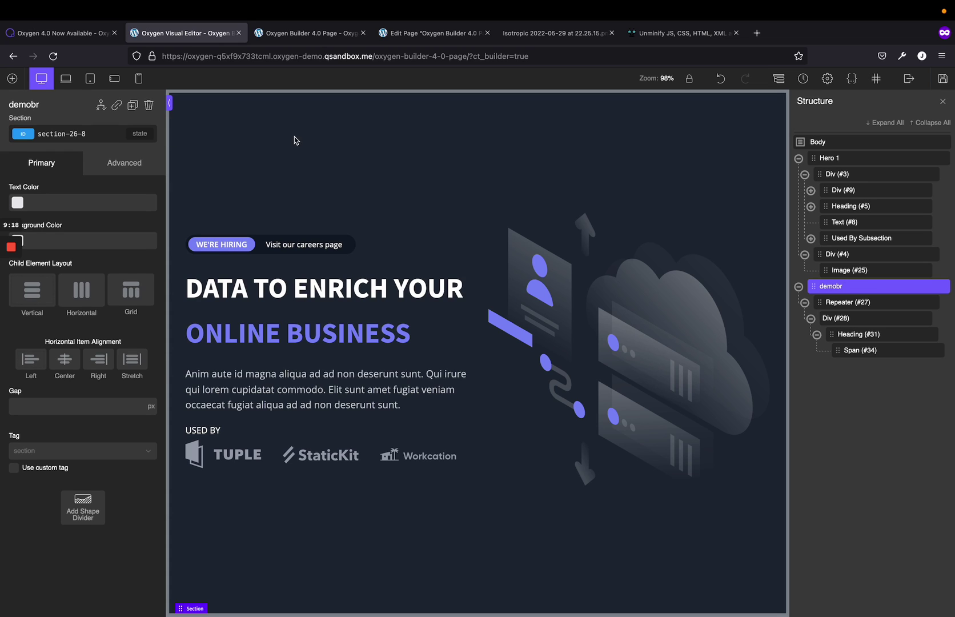
- Inspect the main heading's advanced background and font settings
click(230, 285)
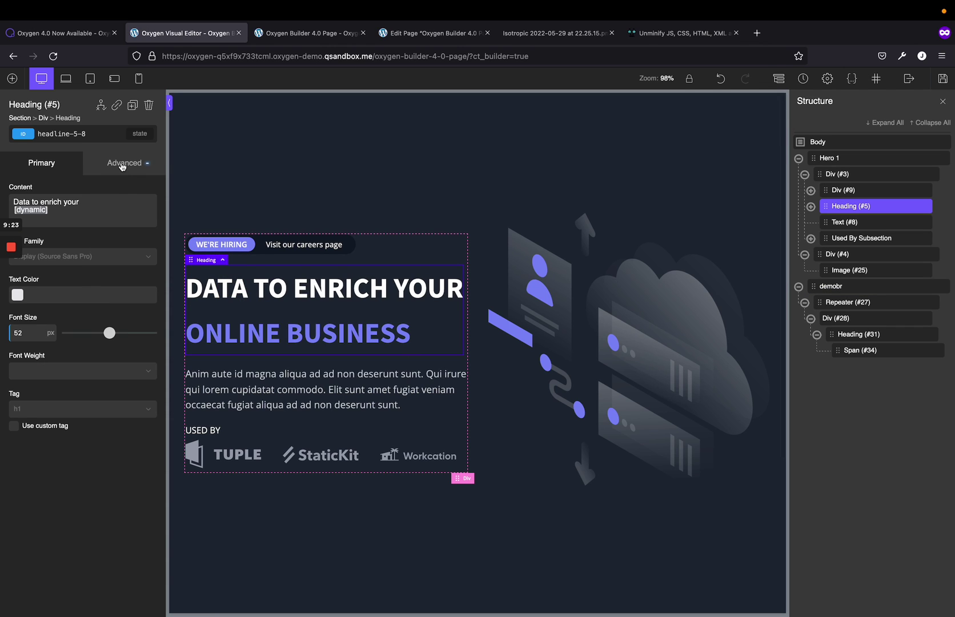
click(122, 165)
click(77, 202)
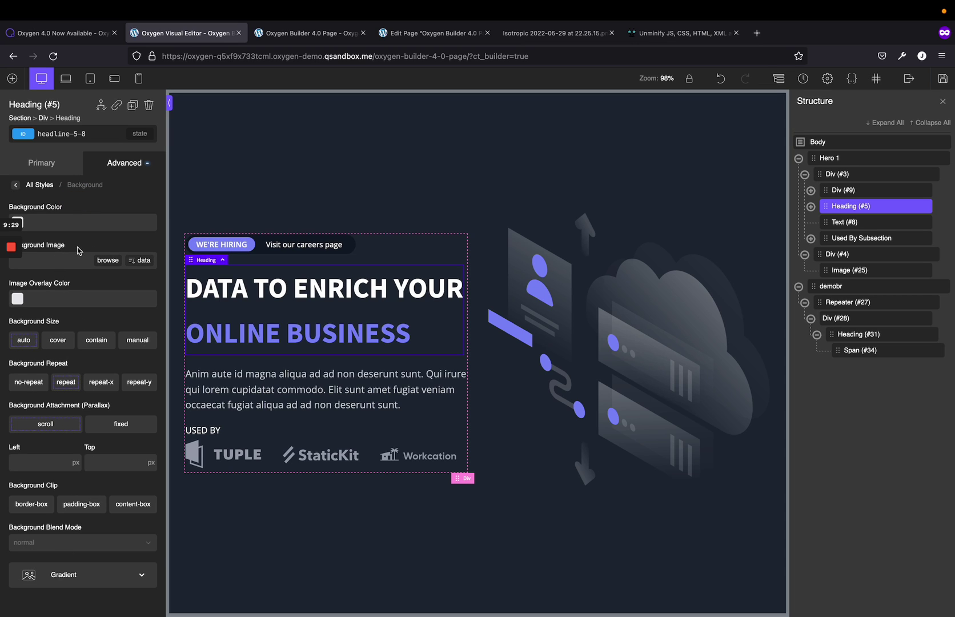
click(36, 162)
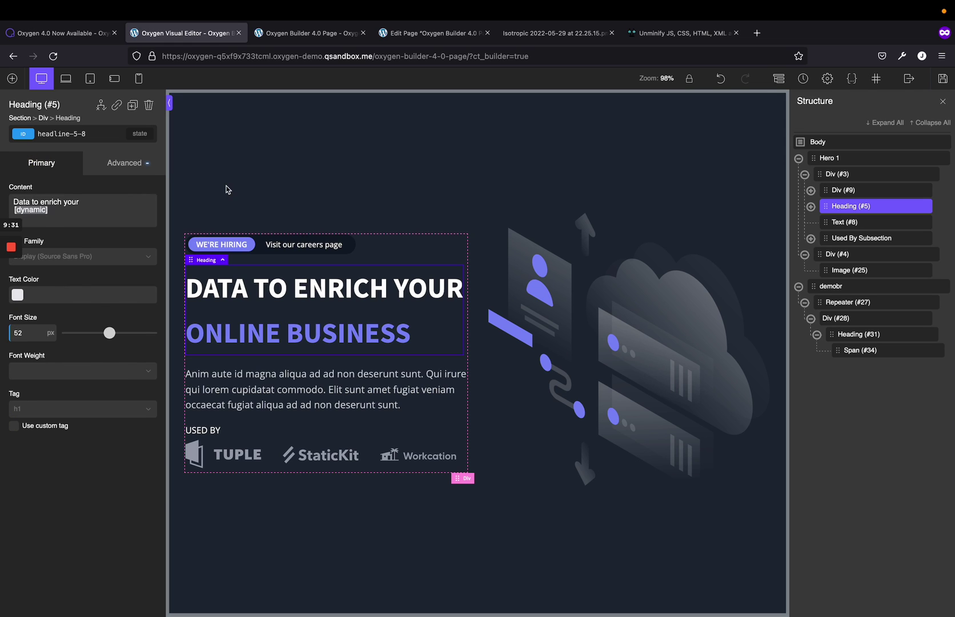
- Add a Div to Hero 1, delete it, and bring the component list back
click(226, 190)
click(12, 78)
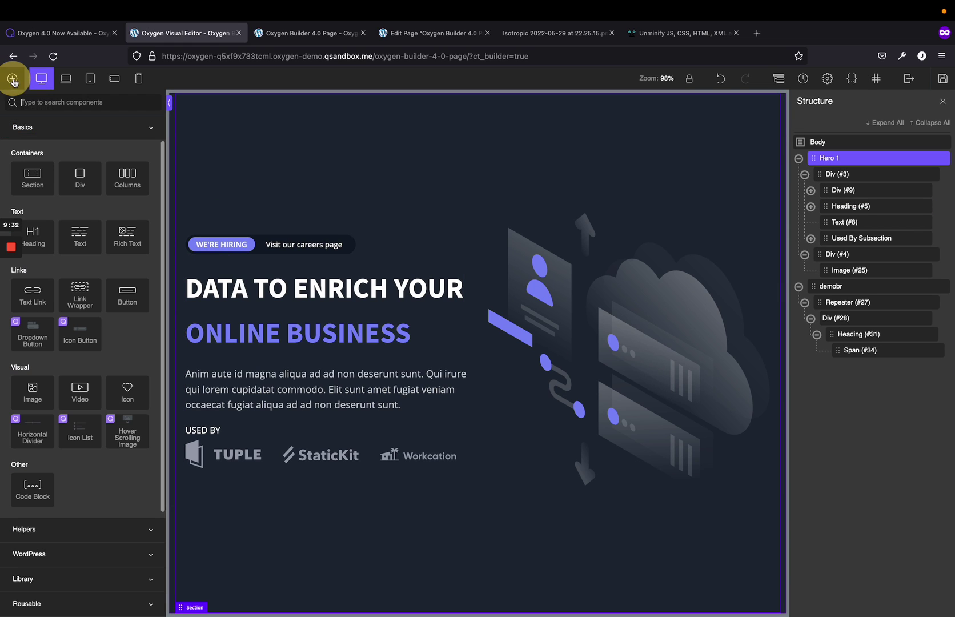
click(69, 184)
click(147, 106)
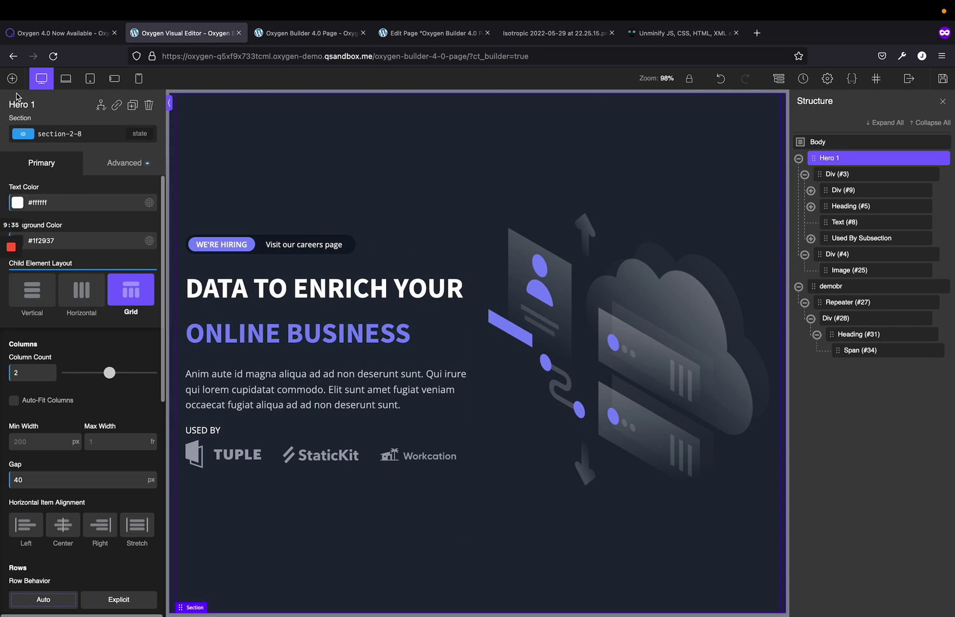
click(12, 78)
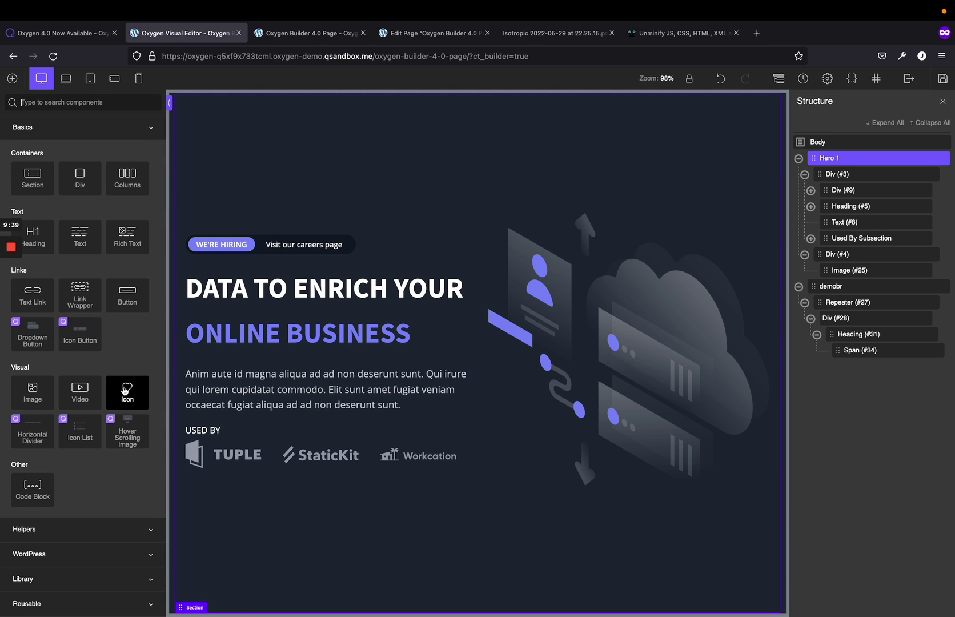
- Add an Image to Hero 1 without choosing media, and enable Lazy Load
click(33, 388)
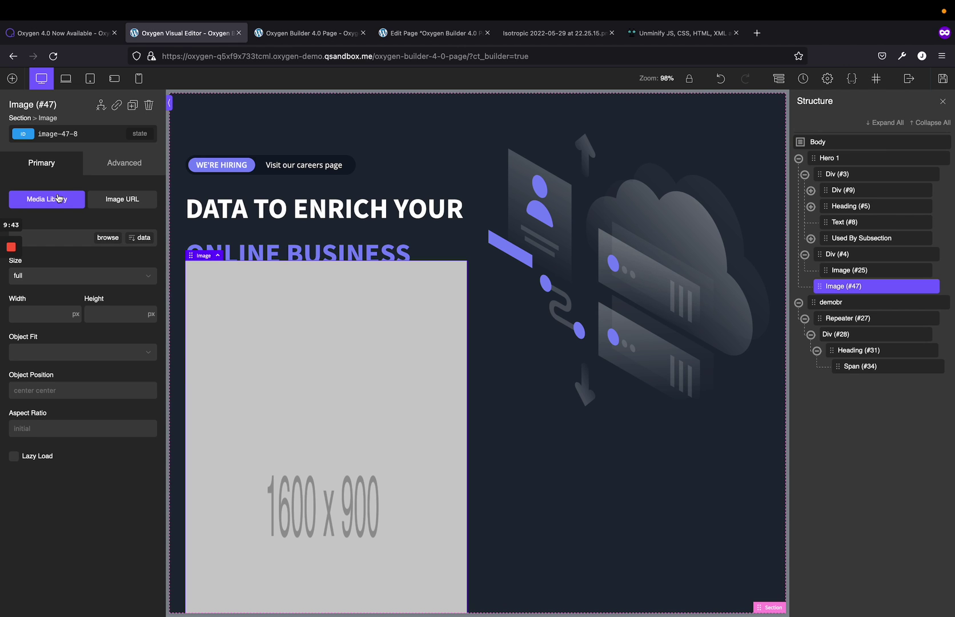
click(57, 235)
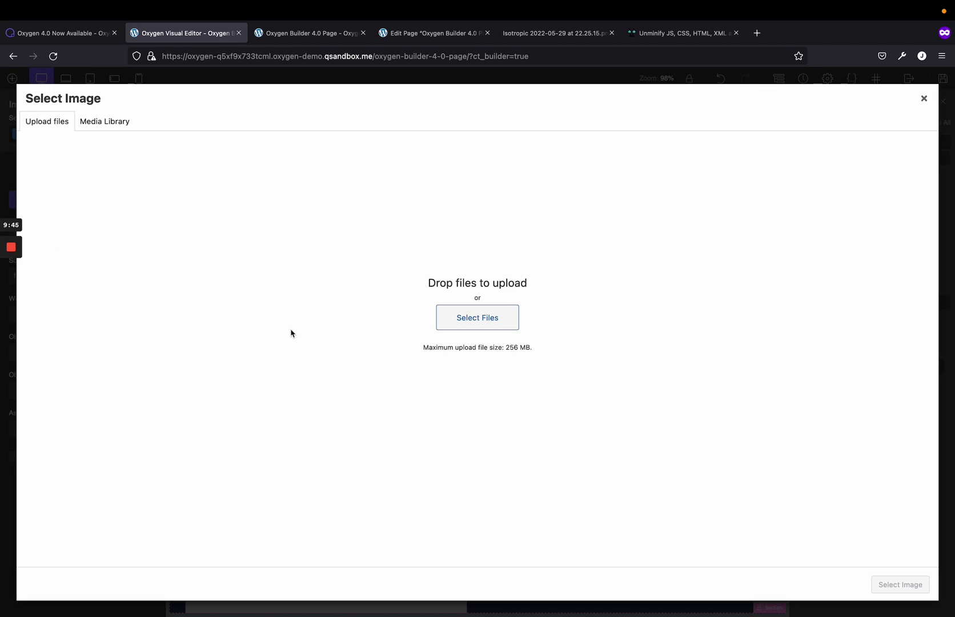
click(12, 145)
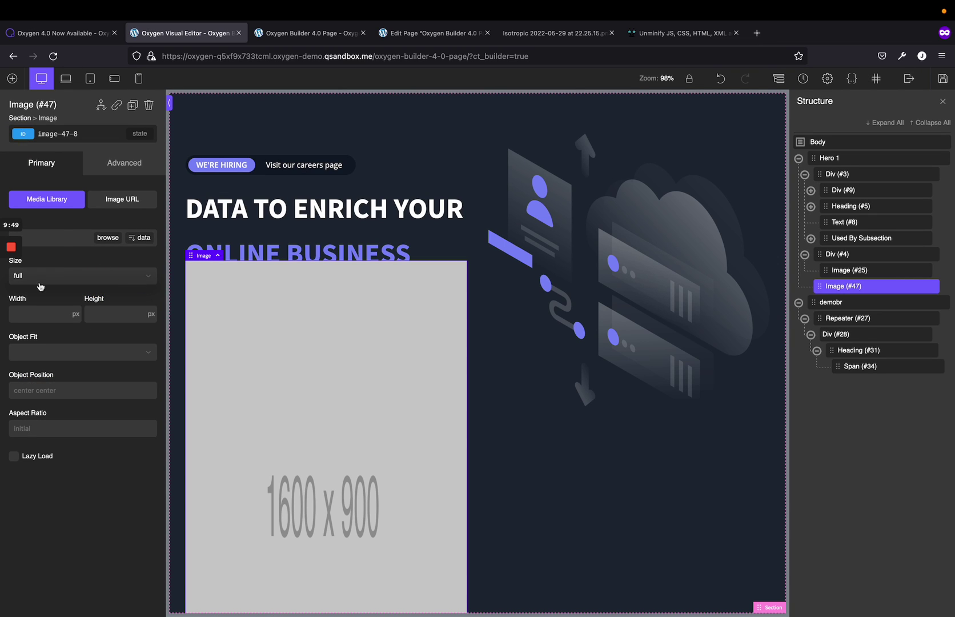
click(94, 352)
click(94, 351)
click(14, 456)
- Look at the image's Advanced > Effects > Opacity settings, then return to the effects list
click(144, 165)
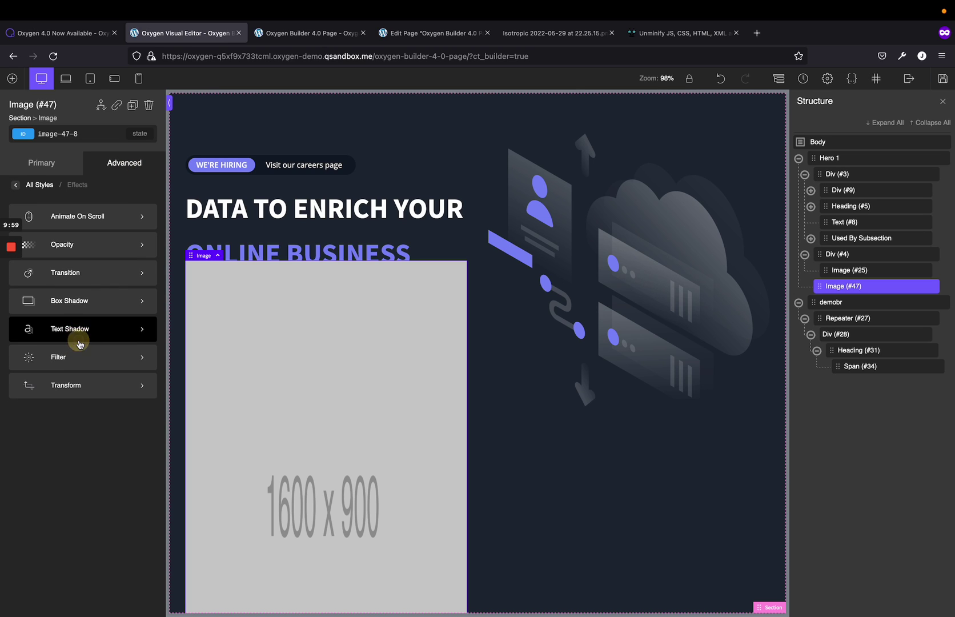
click(56, 245)
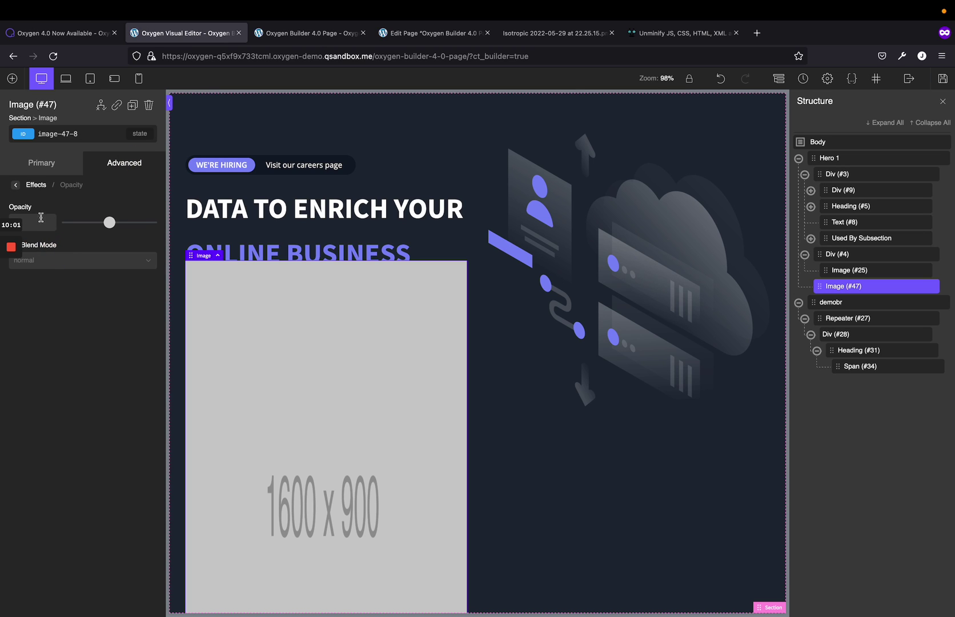
click(16, 187)
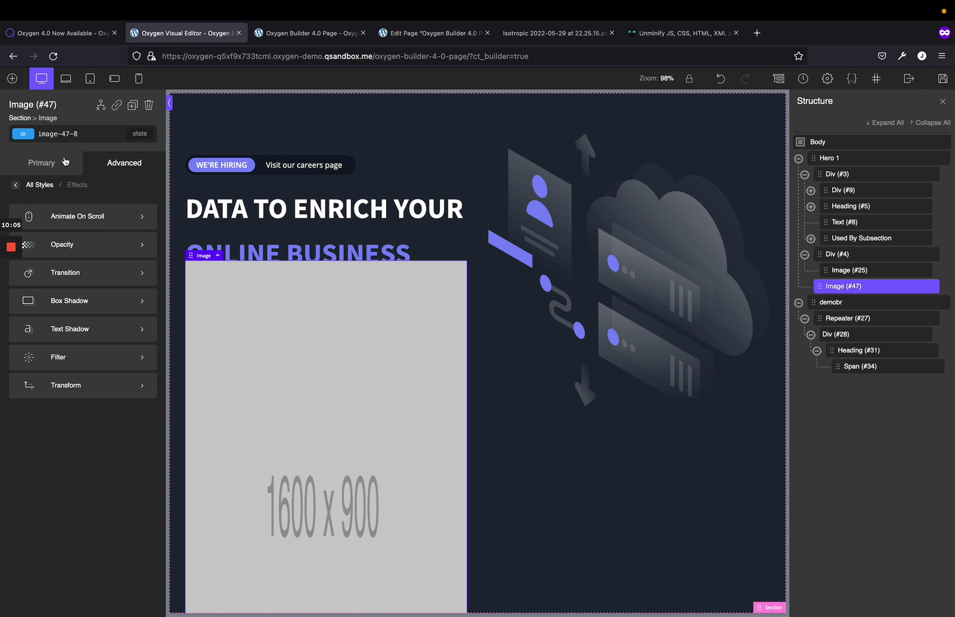
- Delete the placeholder image and cycle through the Structure, History, Settings, Stylesheets and Selectors panels
click(148, 106)
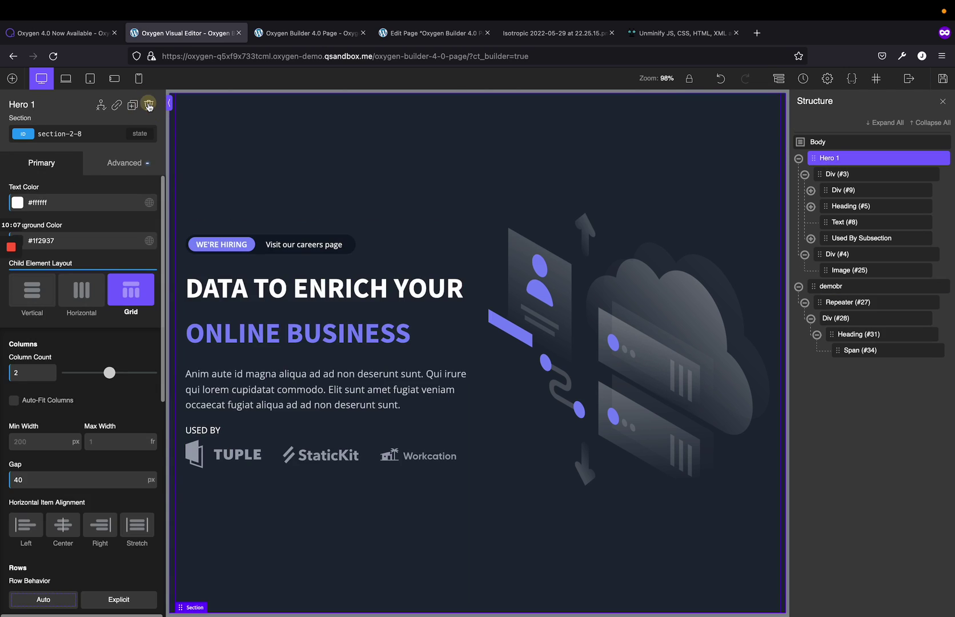
click(778, 79)
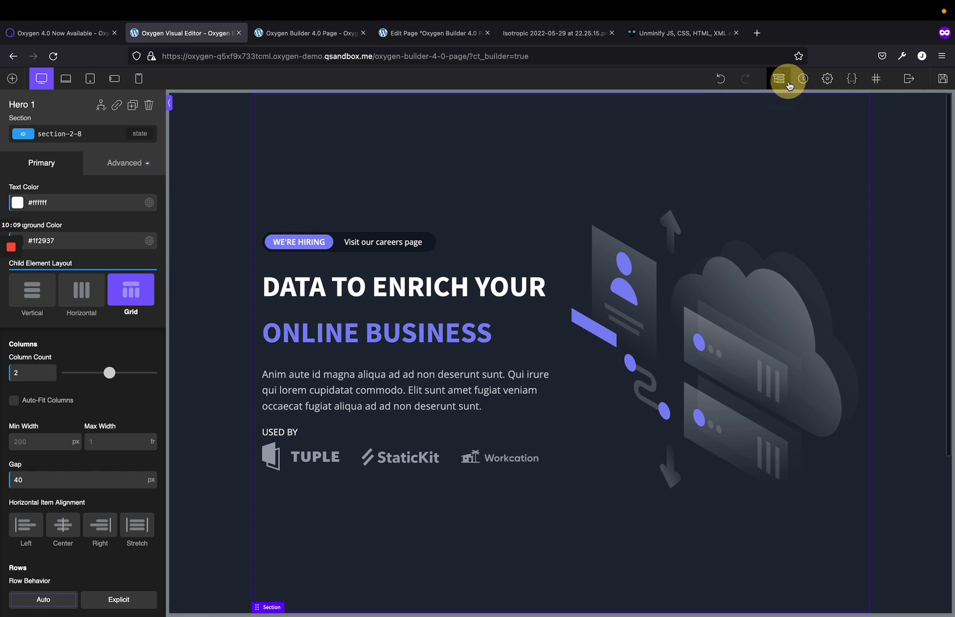
click(777, 79)
click(802, 79)
click(827, 79)
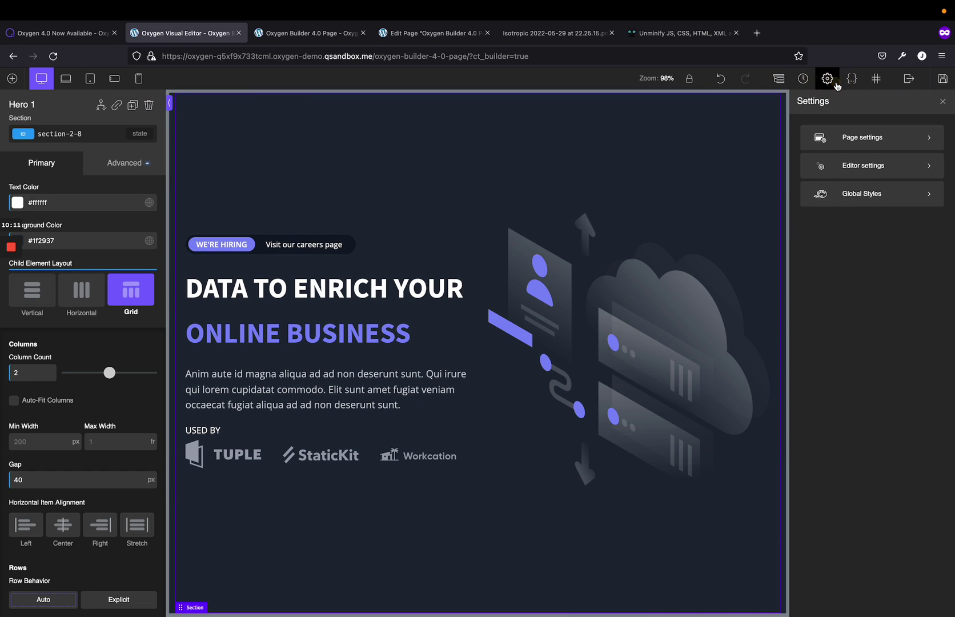
click(852, 78)
click(876, 78)
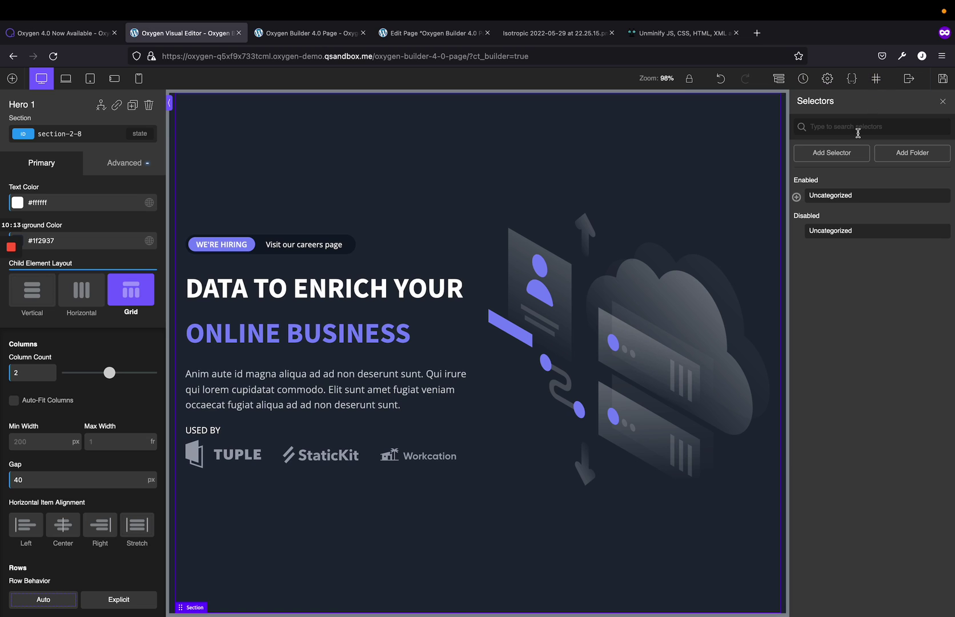
click(878, 164)
- Save the page and close the Selectors panel
click(942, 78)
click(883, 393)
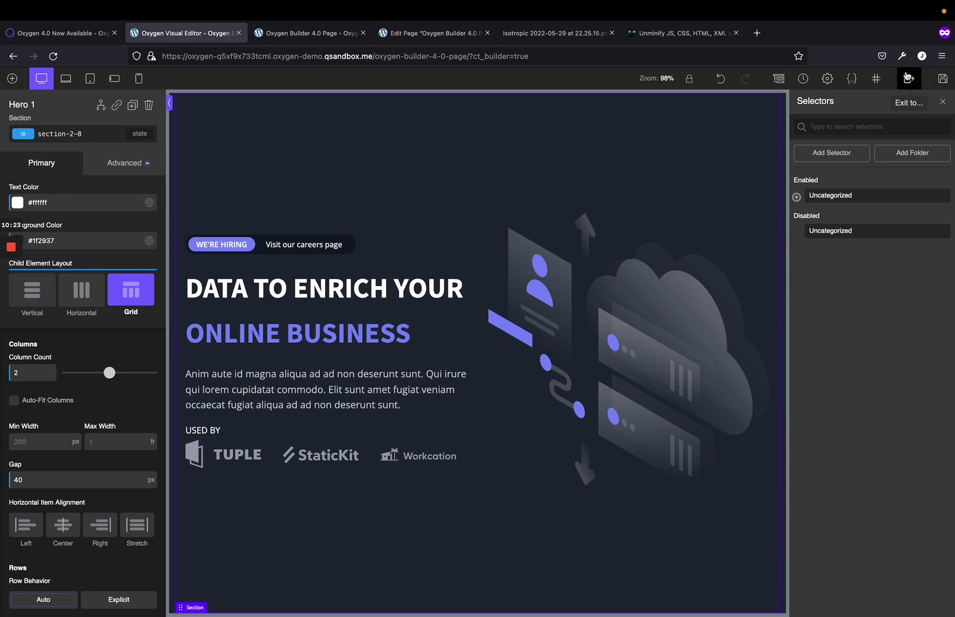
click(876, 77)
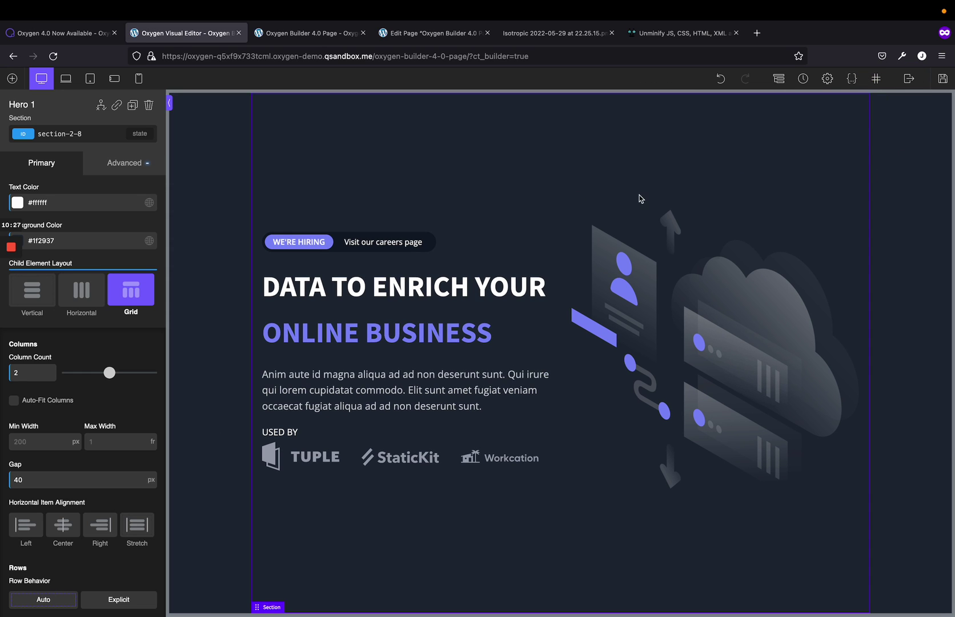
- Select the DATA TO ENRICH YOUR heading, then bring up the Hero 1 section's settings
click(407, 289)
click(84, 135)
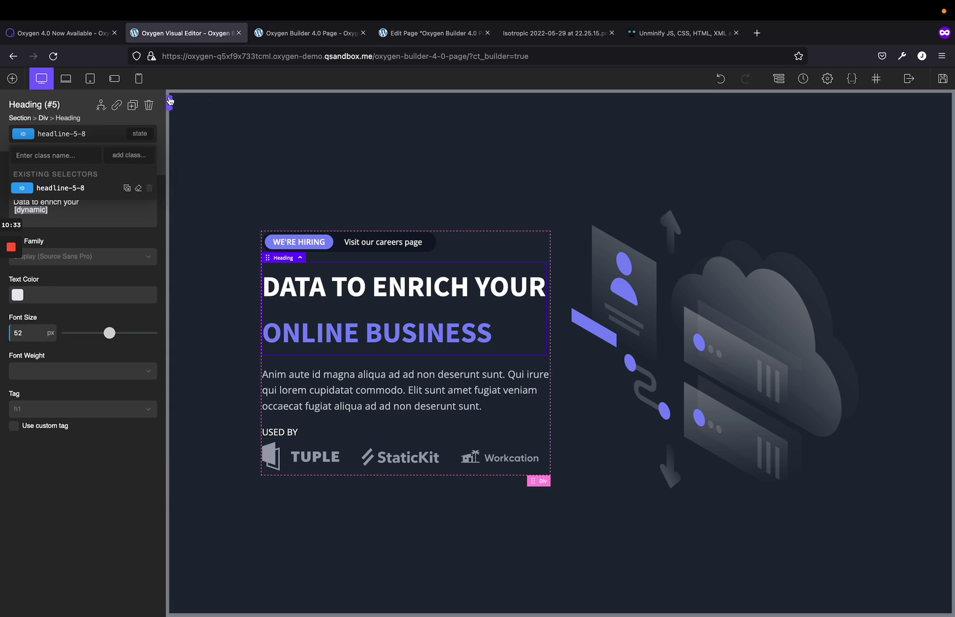
click(169, 101)
click(168, 101)
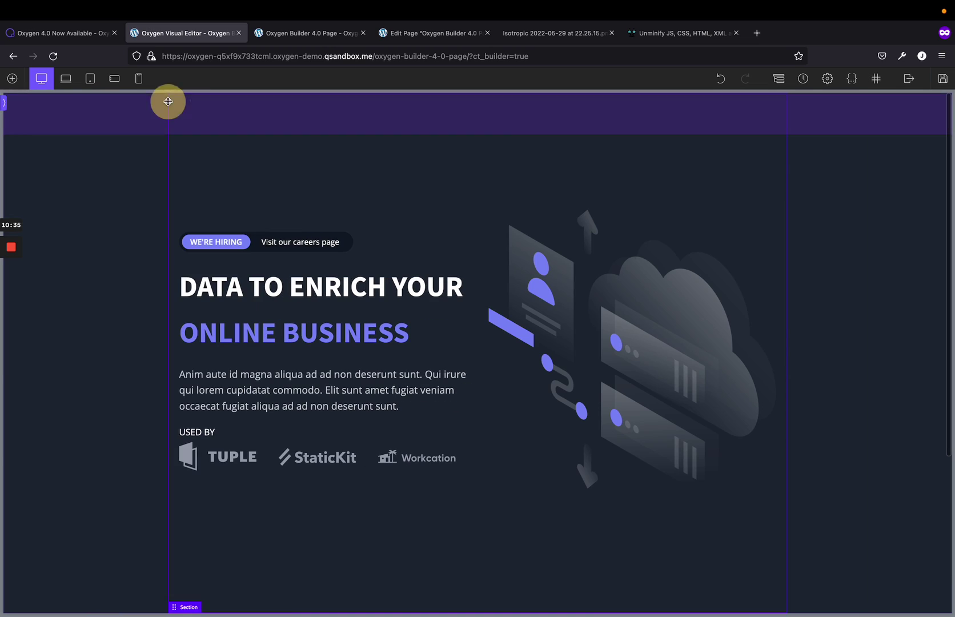
click(5, 103)
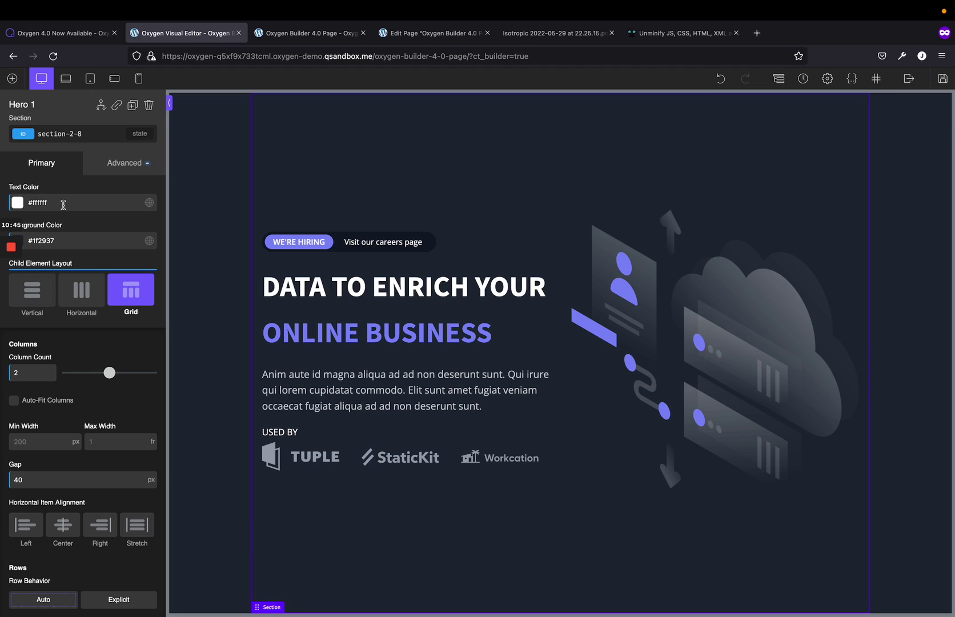
- Add a demo-class class to the Hero 1 section
click(36, 135)
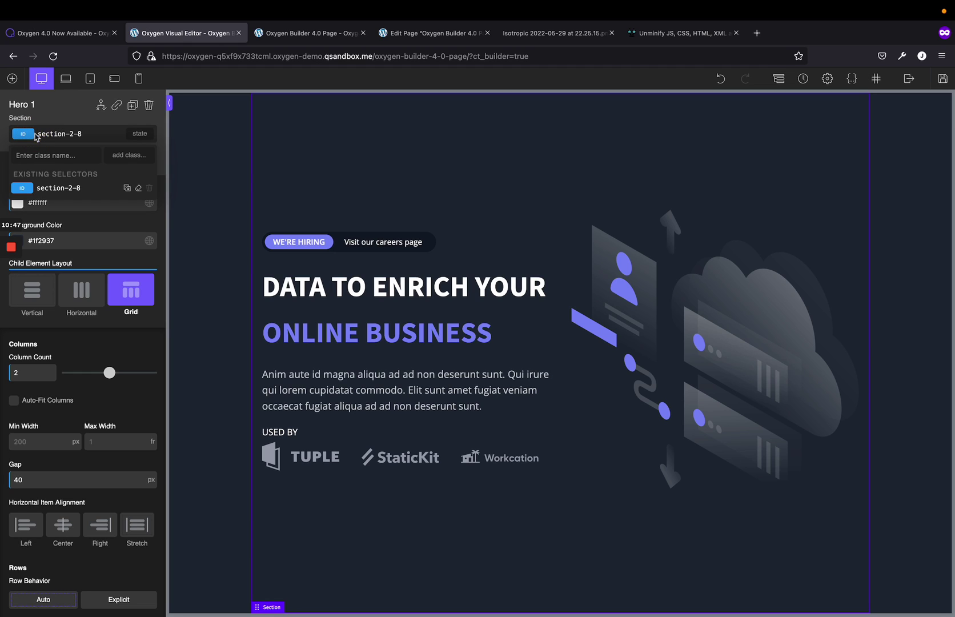
text(demo-class)
key(Return)
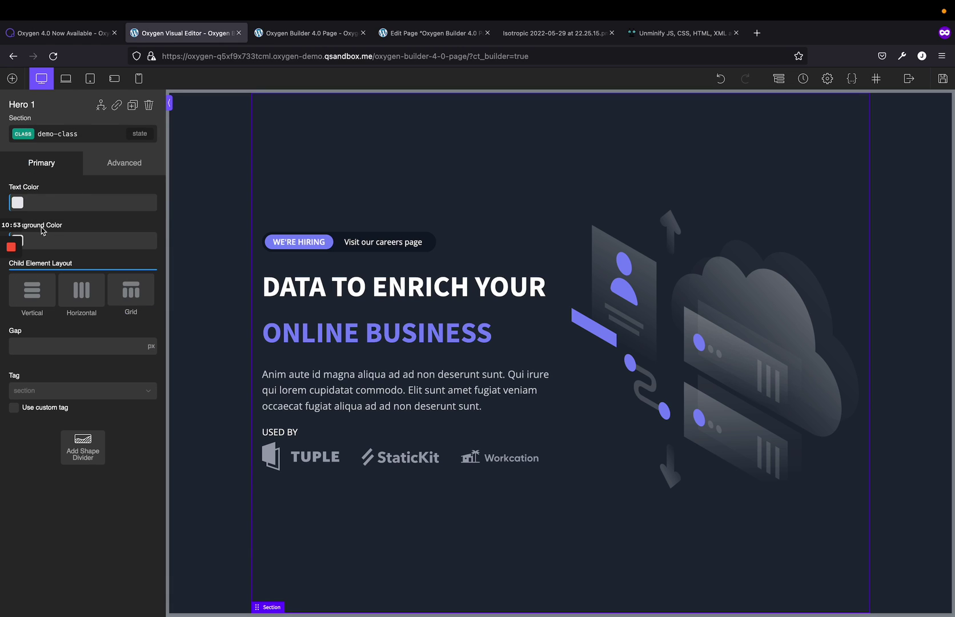
- Switch to the section-2-8 ID and remove its #ffffff text colour
mouse_move(15, 207)
click(25, 132)
click(58, 189)
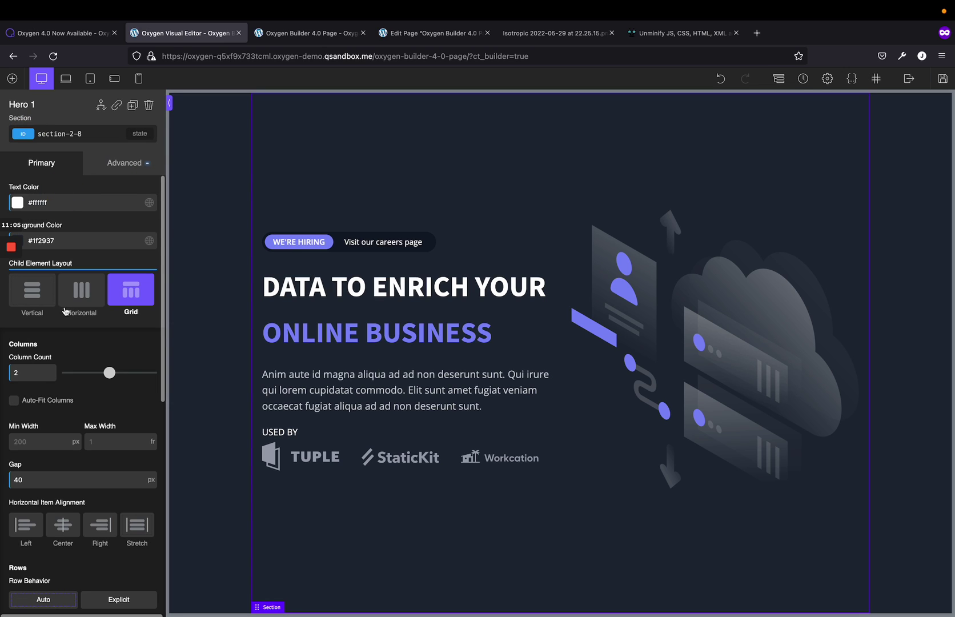
double_click(48, 201)
key(ctrl+c)
key(BackSpace)
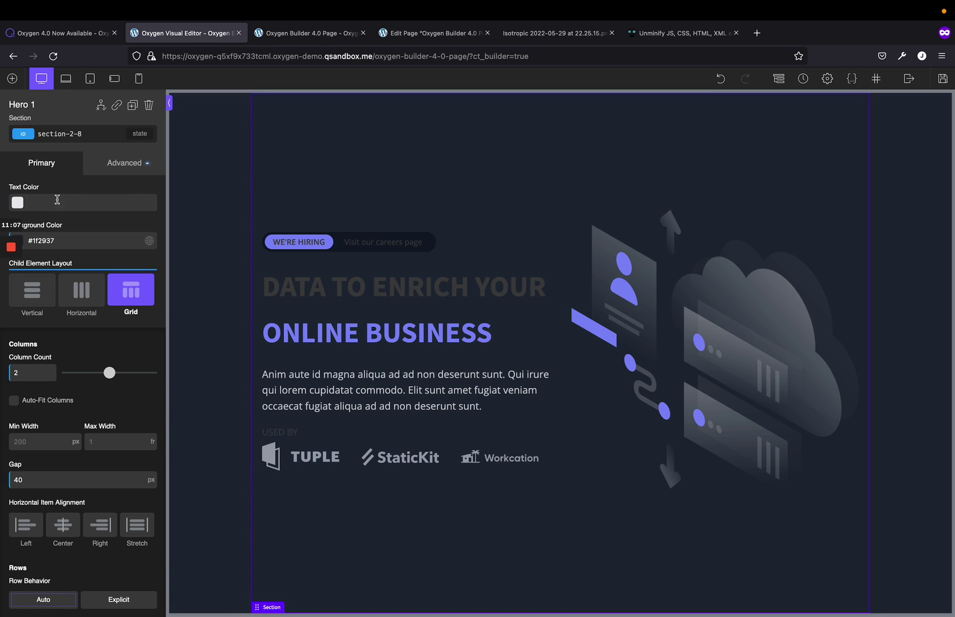
- Give demo-class the #ffffff text colour instead
click(27, 133)
click(53, 199)
click(38, 202)
key(ctrl+v)
click(20, 567)
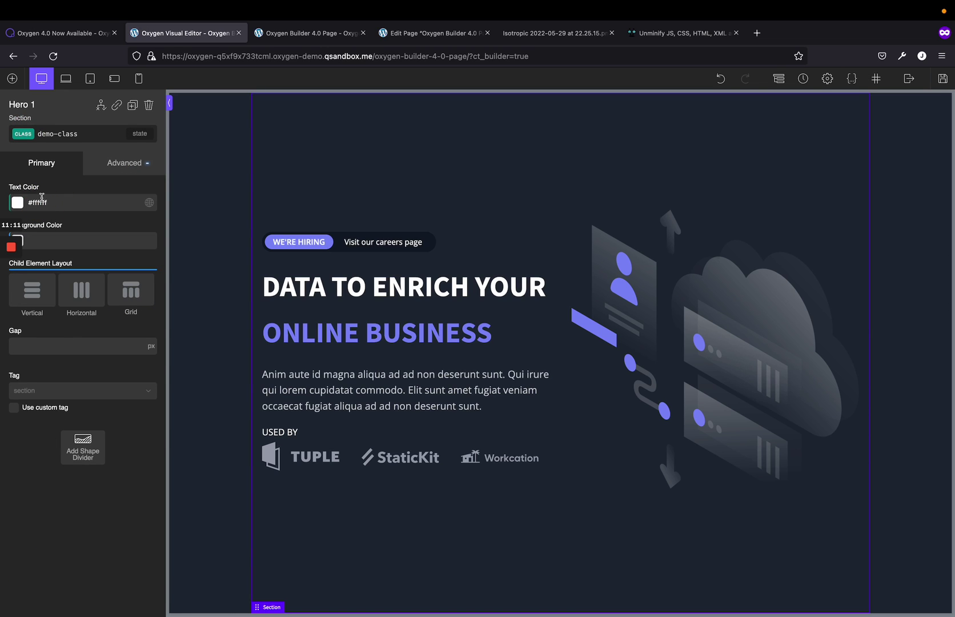
- Make the section-2-8 ID the active selector again
click(38, 134)
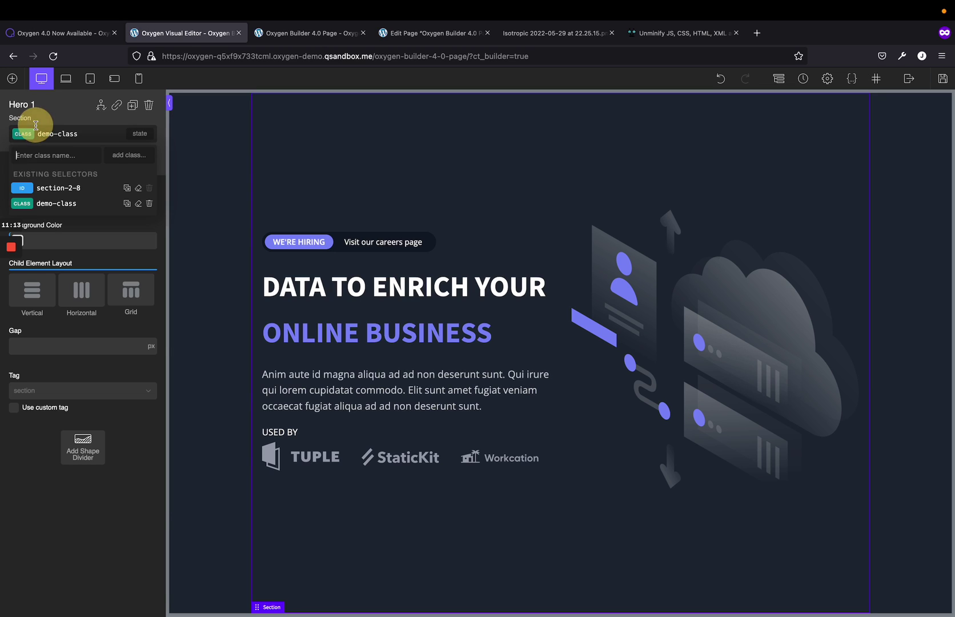
click(37, 187)
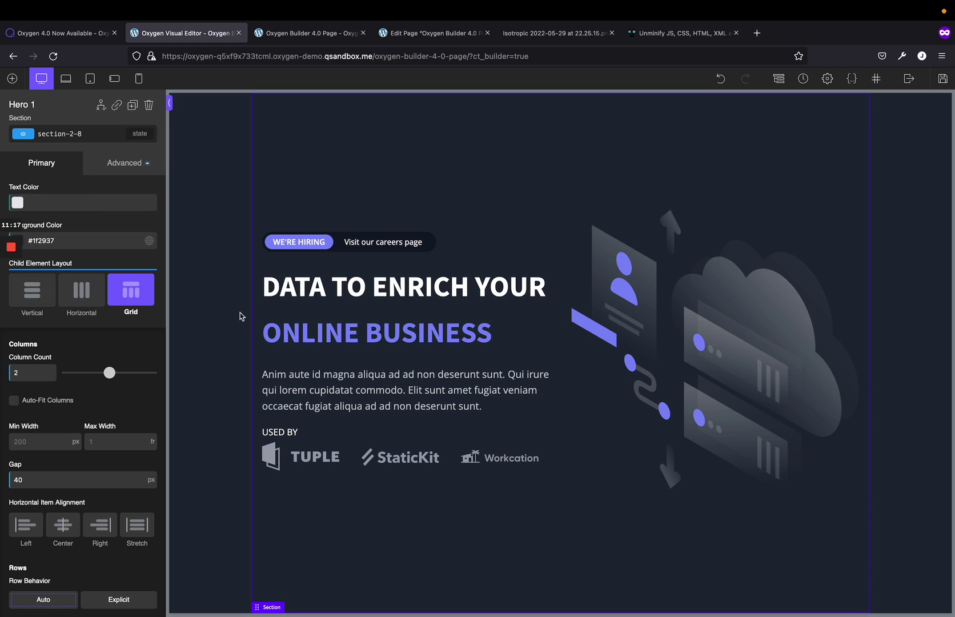
scroll(503, 319, down, 4)
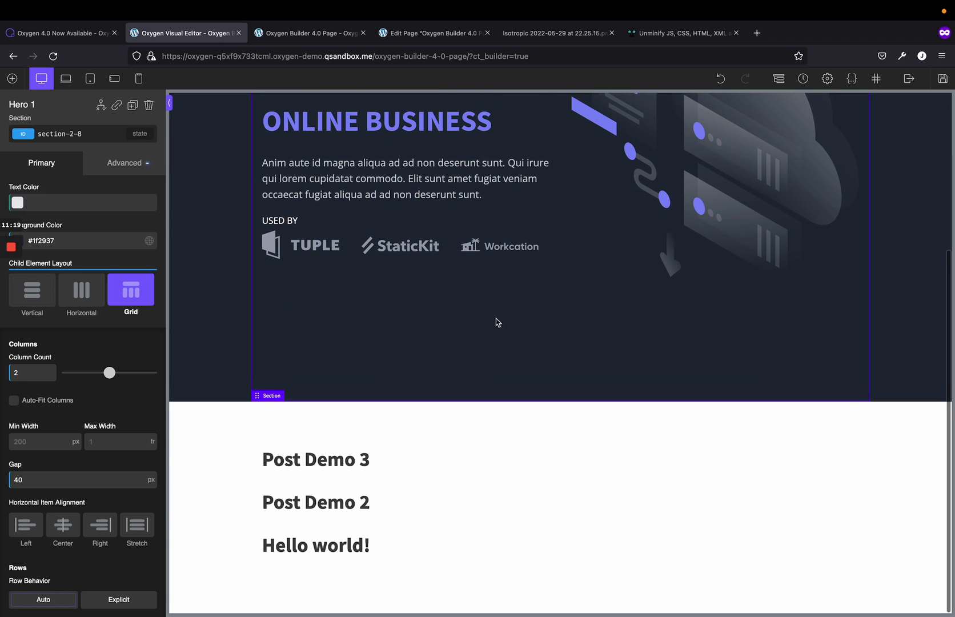
scroll(485, 327, up, 4)
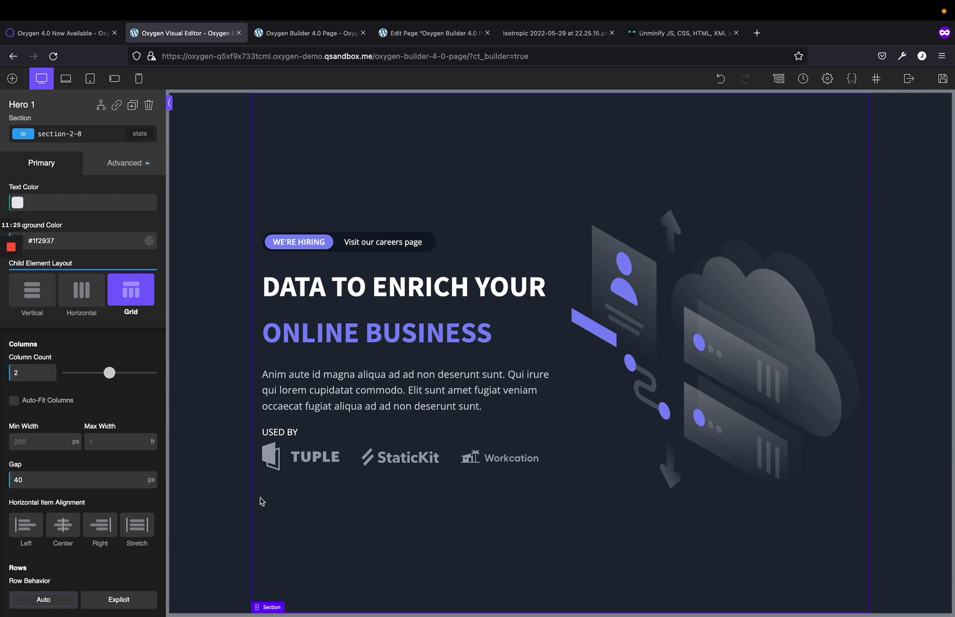
scroll(259, 500, down, 4)
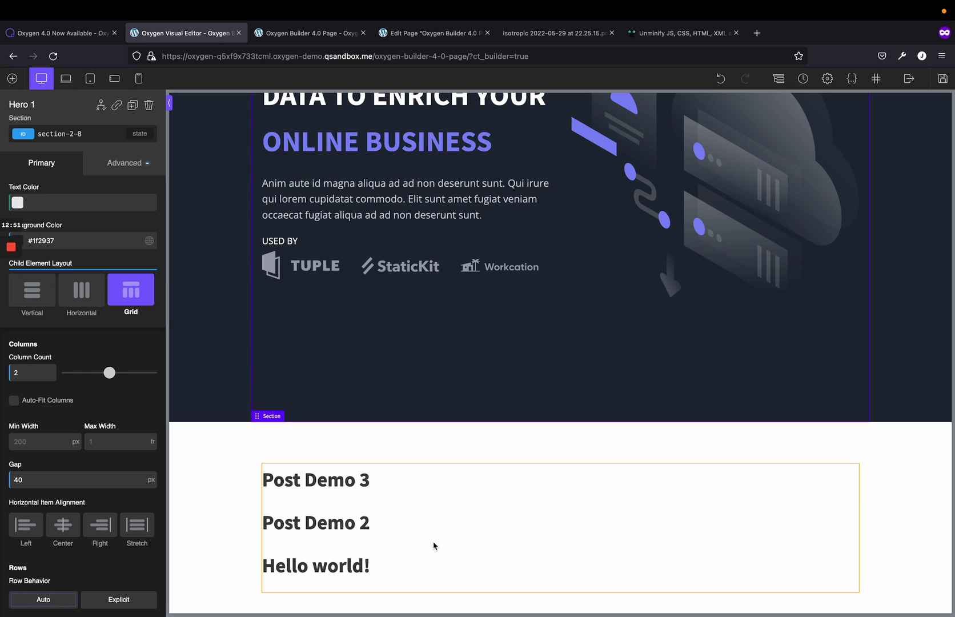
- Inspect the demobr section, the Post Demo 3 div and the repeater, then switch to the live page
click(239, 534)
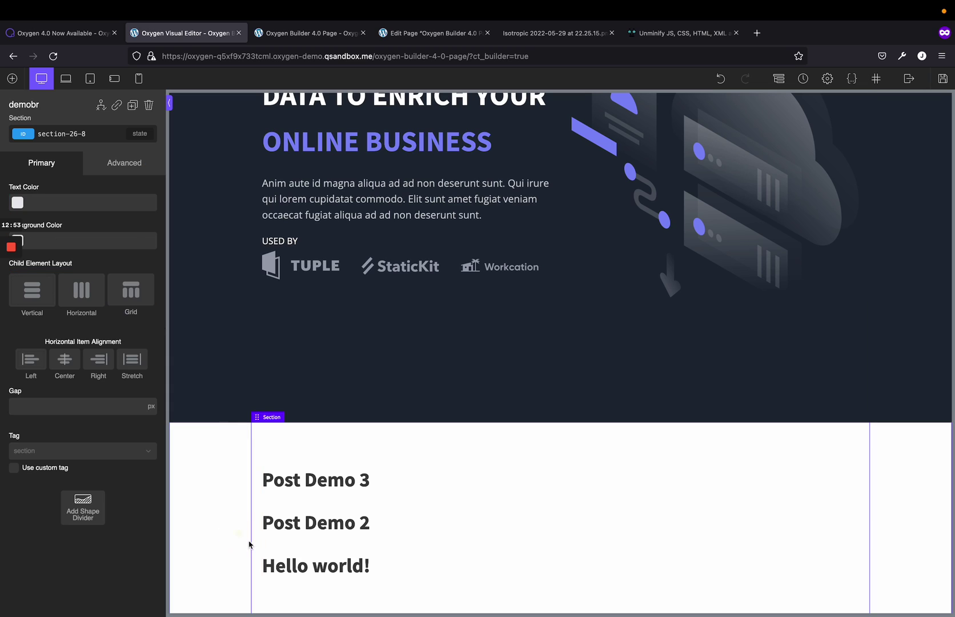
click(435, 479)
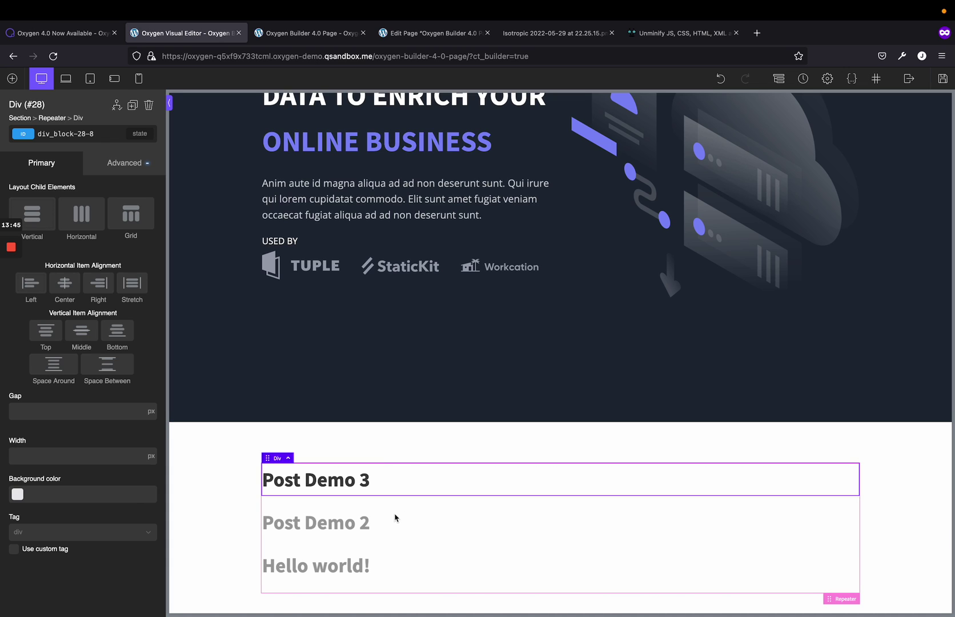
click(243, 545)
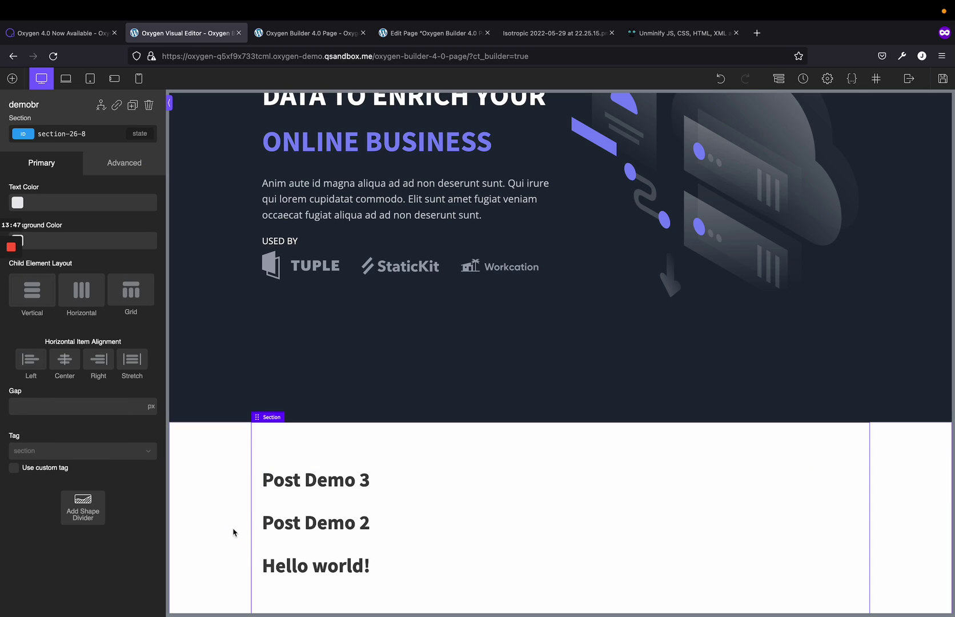
click(497, 522)
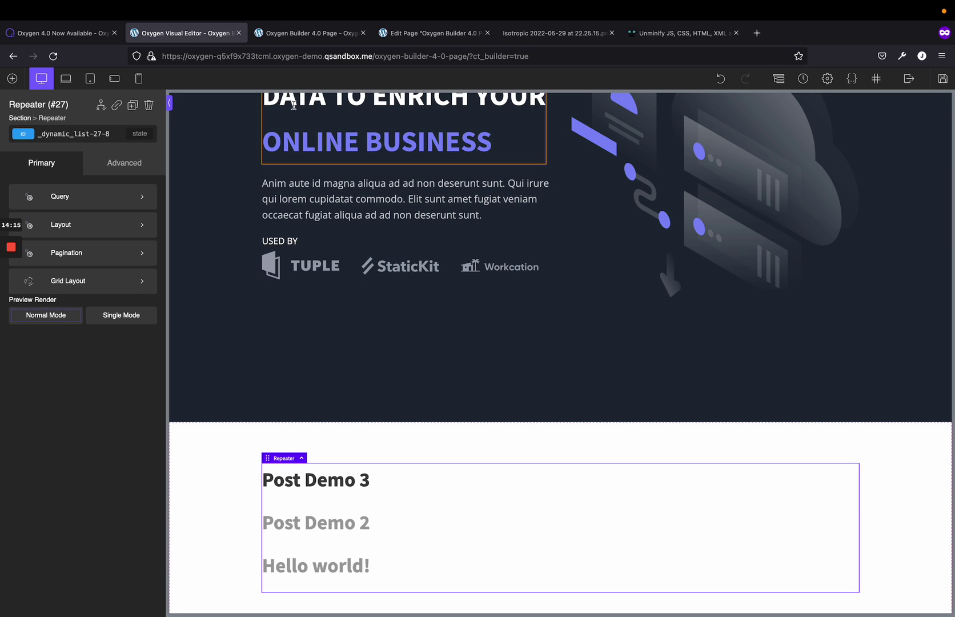
click(291, 41)
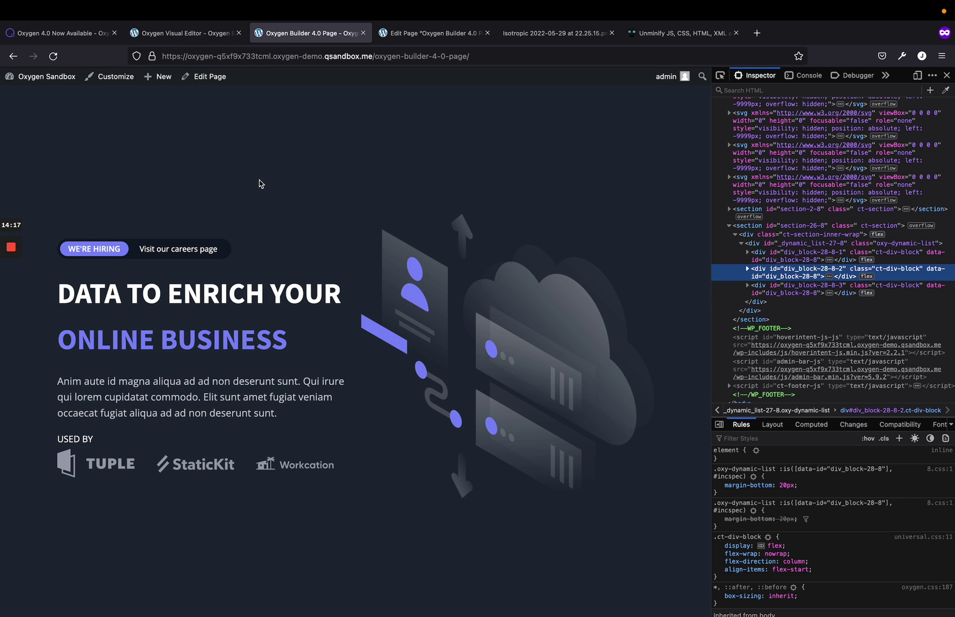
- Inspect the post list's markup in Firefox Developer Tools
scroll(253, 392, down, 4)
right_click(250, 474)
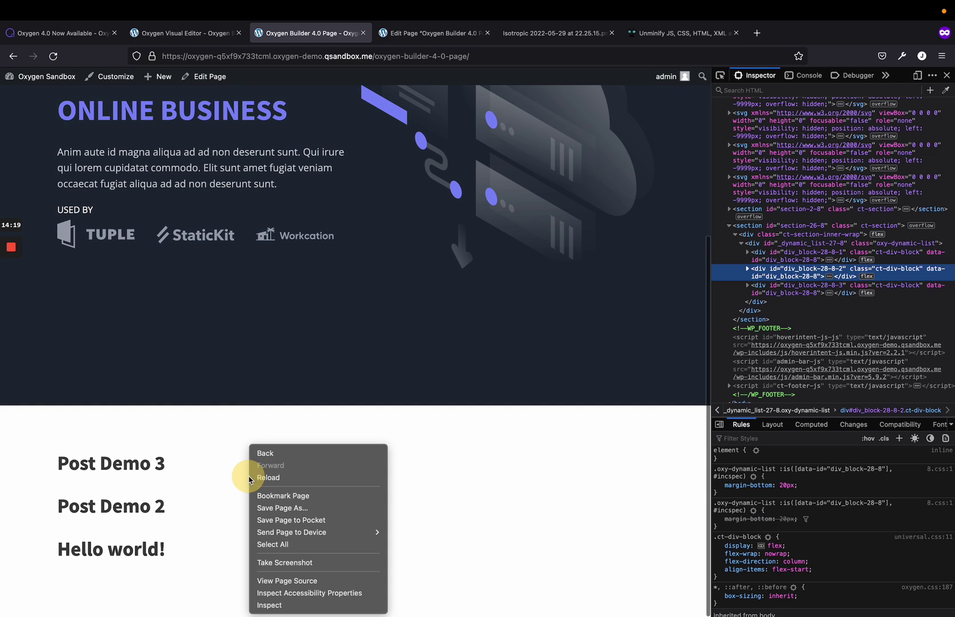
click(305, 605)
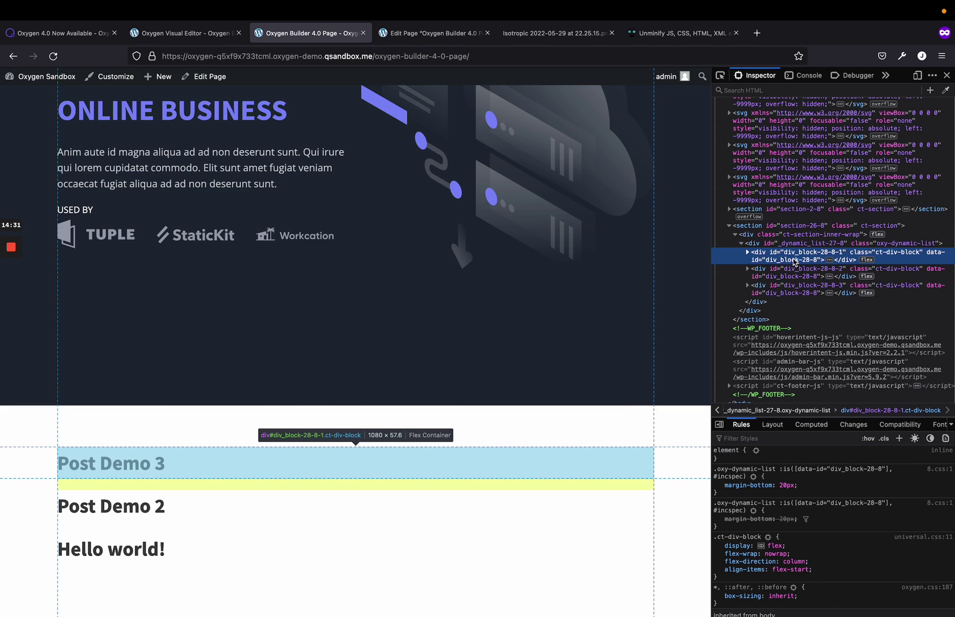
- Reveal the three post items' IDs div_block-28-8-1, -2 and -3 in the Inspector
double_click(794, 260)
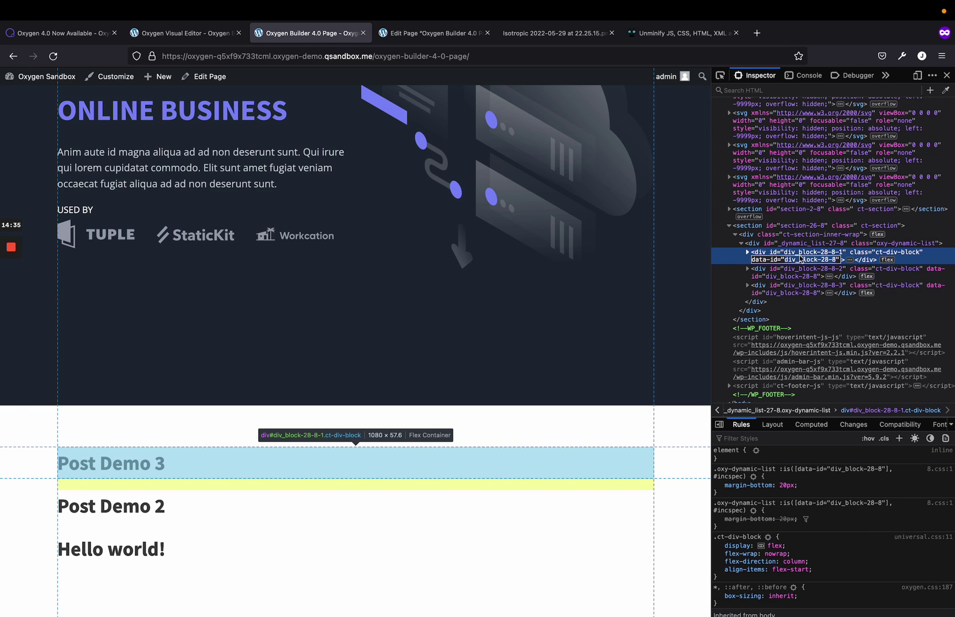
click(799, 255)
double_click(800, 255)
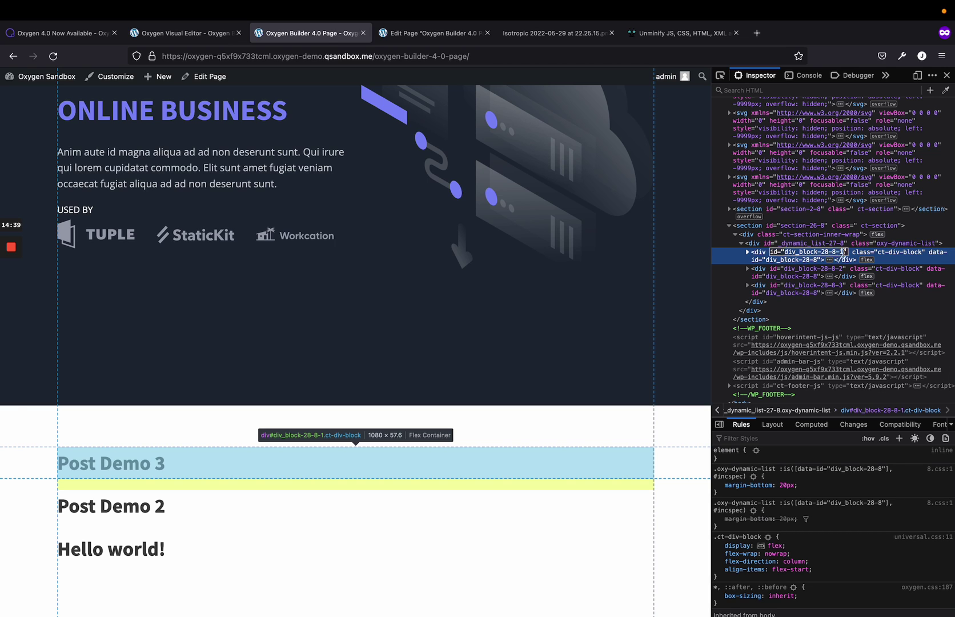
click(816, 270)
double_click(815, 270)
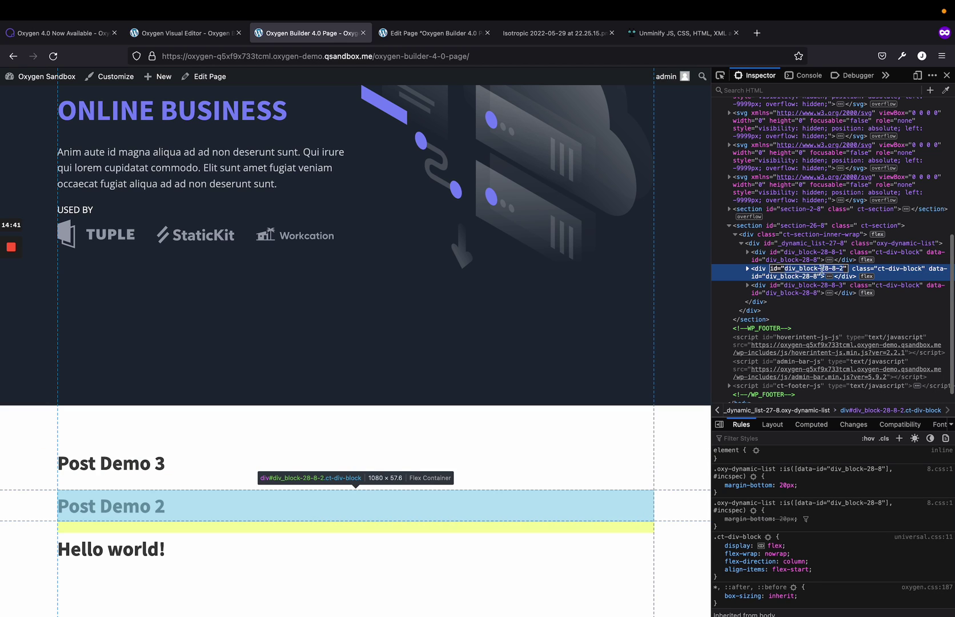
click(824, 285)
double_click(825, 284)
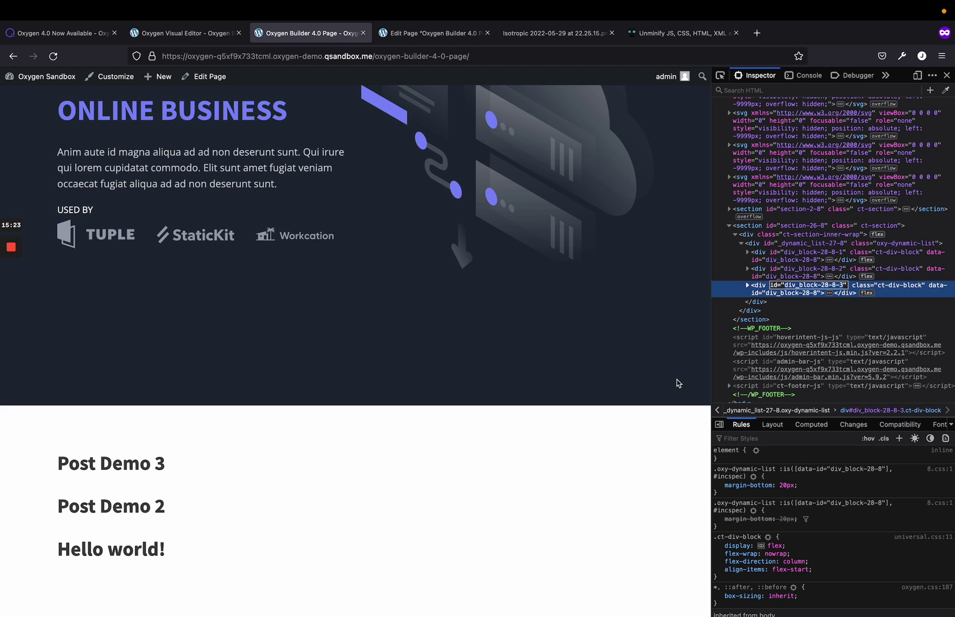
scroll(676, 383, up, 5)
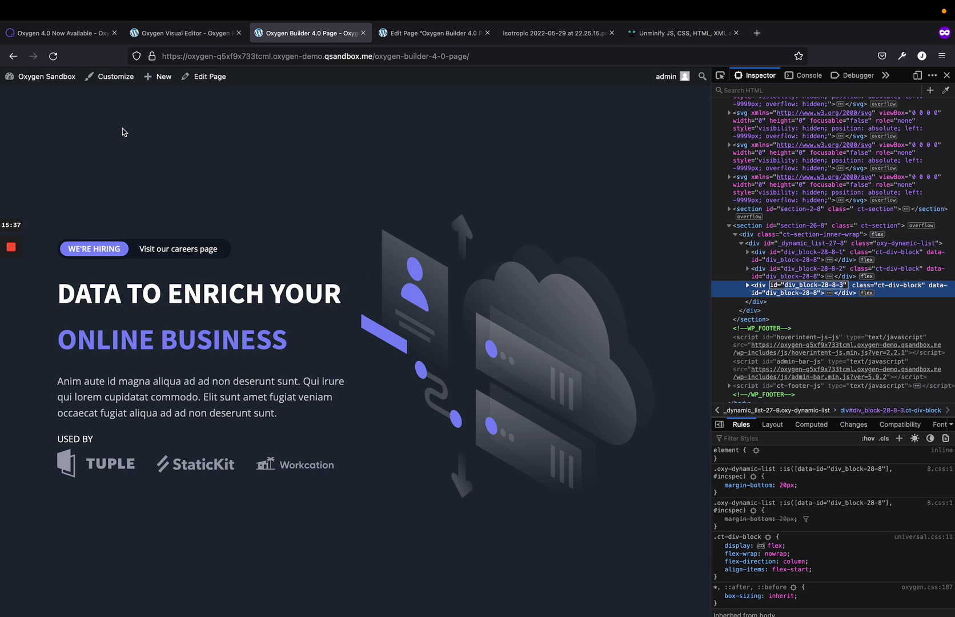
- Return to the Oxygen 4.0 release post and scroll through its features down to The Changelog
click(75, 35)
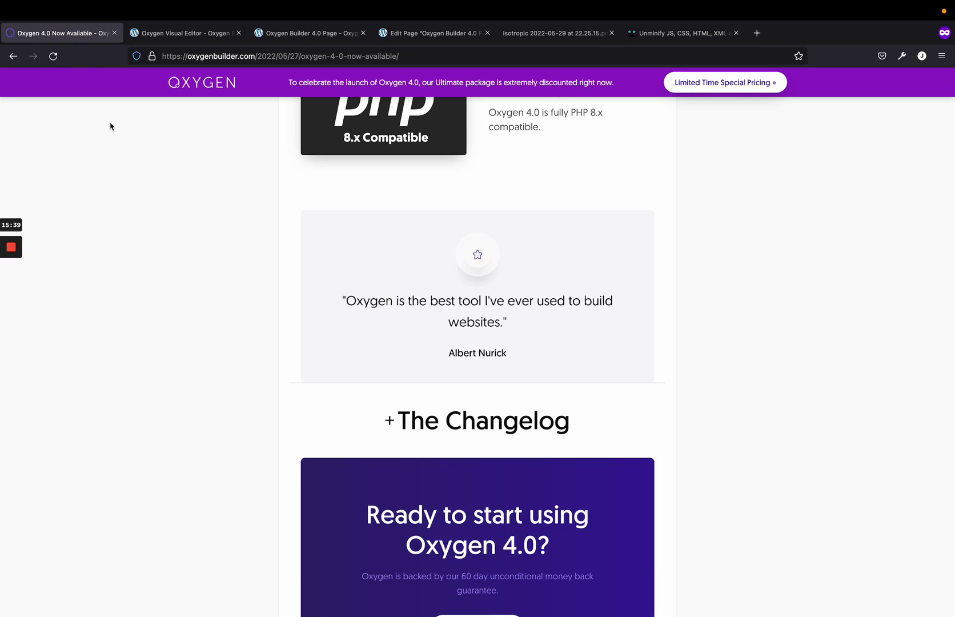
scroll(147, 214, up, 10)
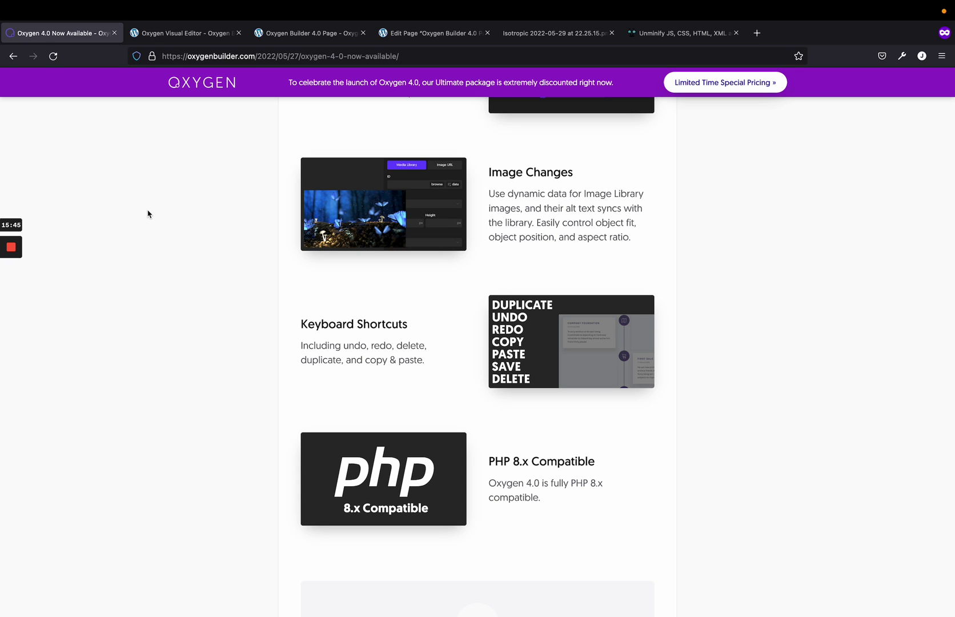
scroll(148, 214, up, 8)
scroll(147, 214, up, 11)
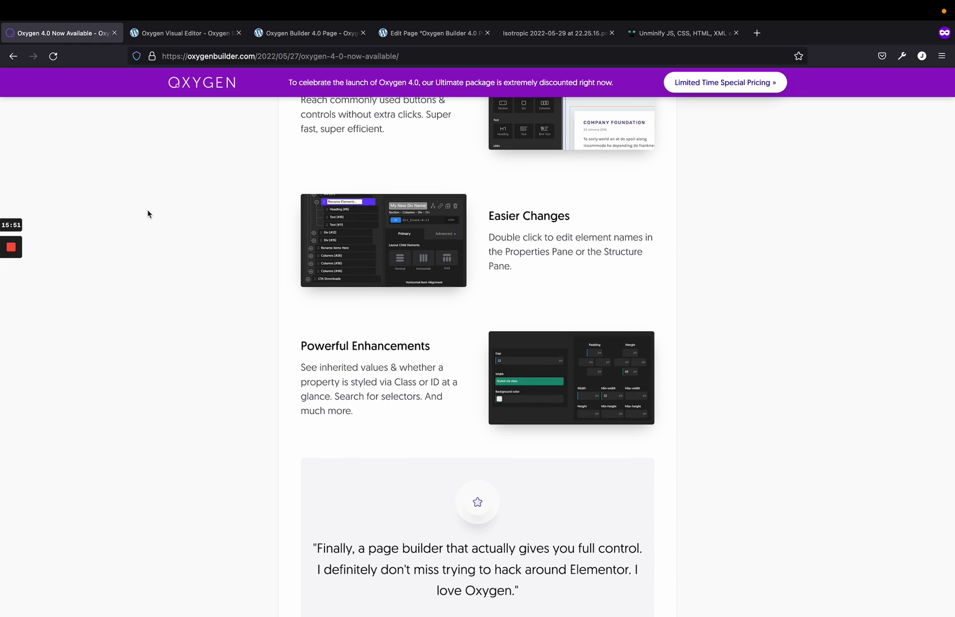
scroll(147, 214, down, 7)
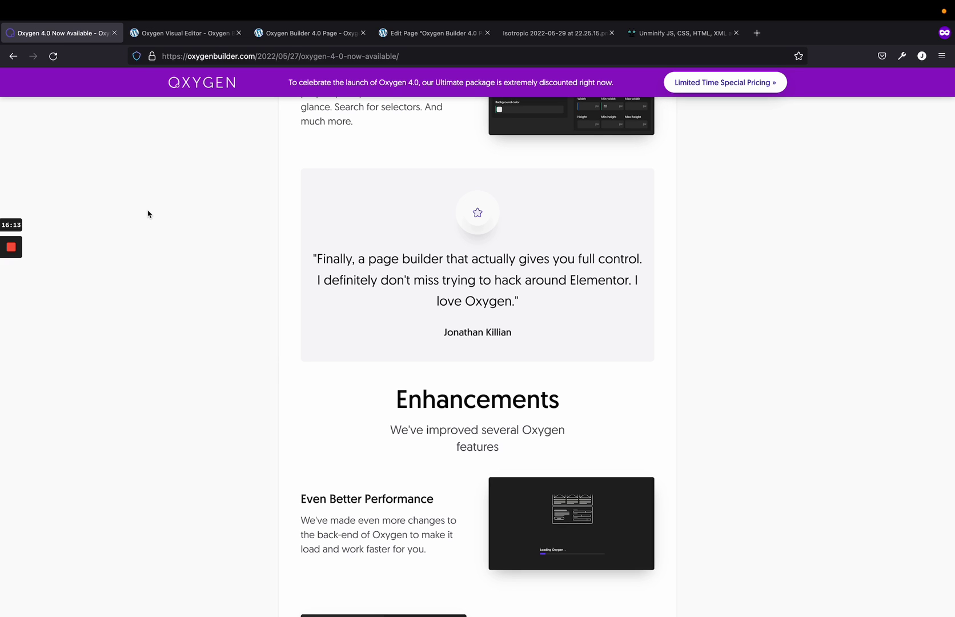
scroll(147, 214, down, 8)
scroll(392, 318, down, 6)
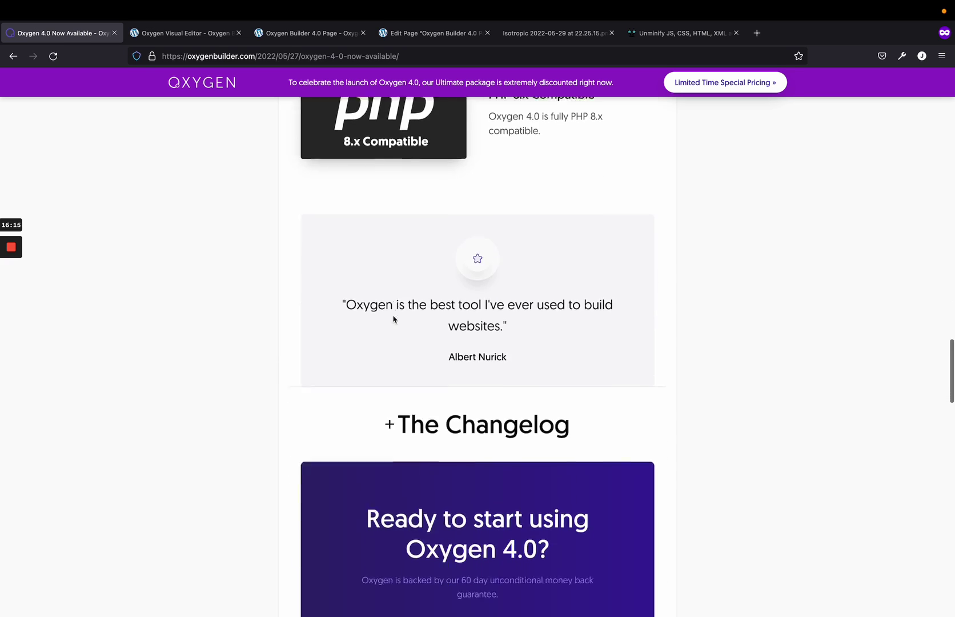
scroll(393, 318, down, 1)
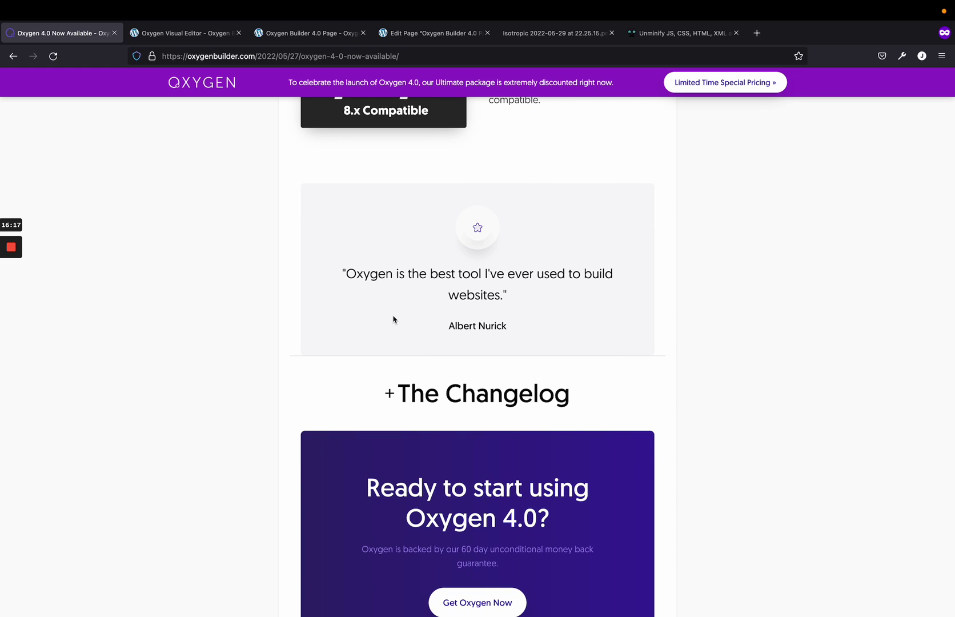
scroll(392, 317, down, 2)
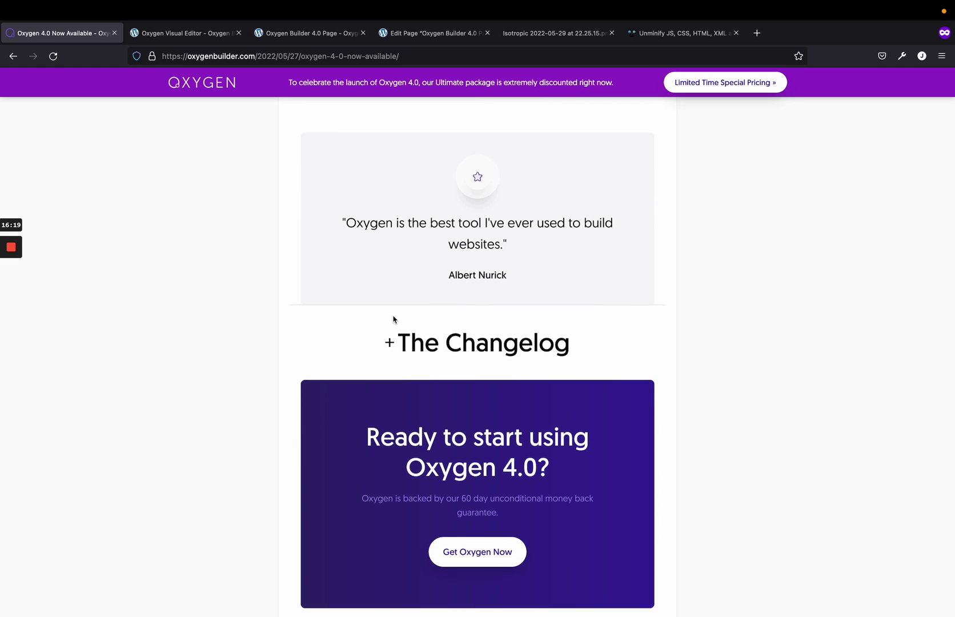
click(391, 342)
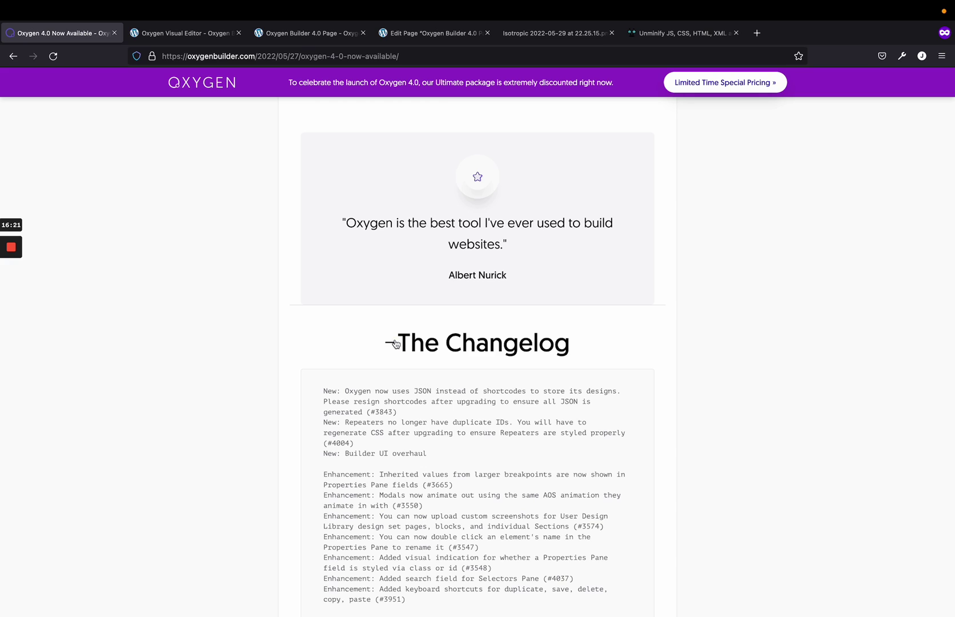